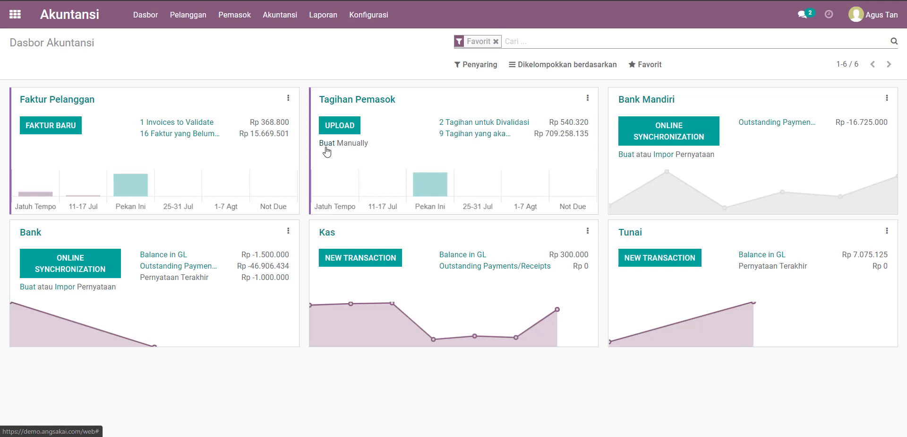
# Create a new vendor bill manually from the accounting dashboard with PT Apotek Sejahtera as the vendor.
pyautogui.click(326, 150)
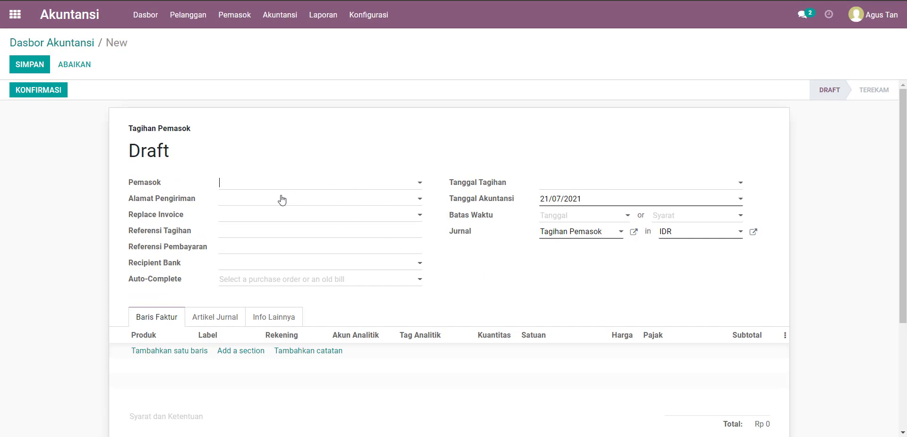
pyautogui.click(318, 188)
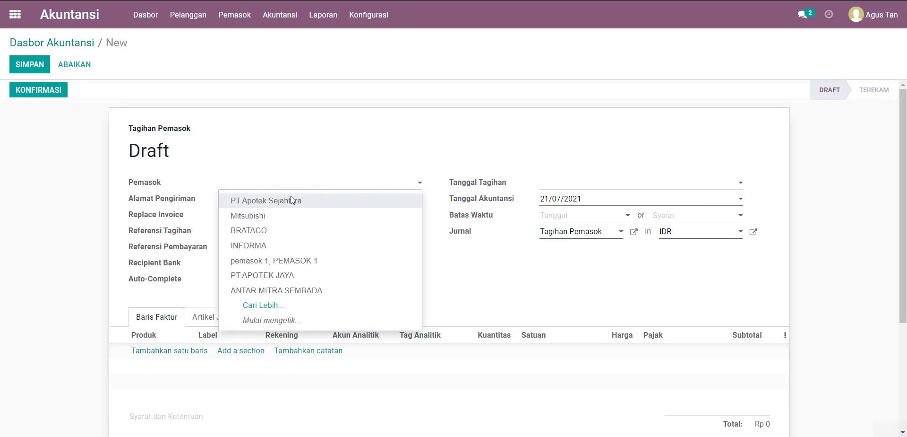
pyautogui.click(335, 205)
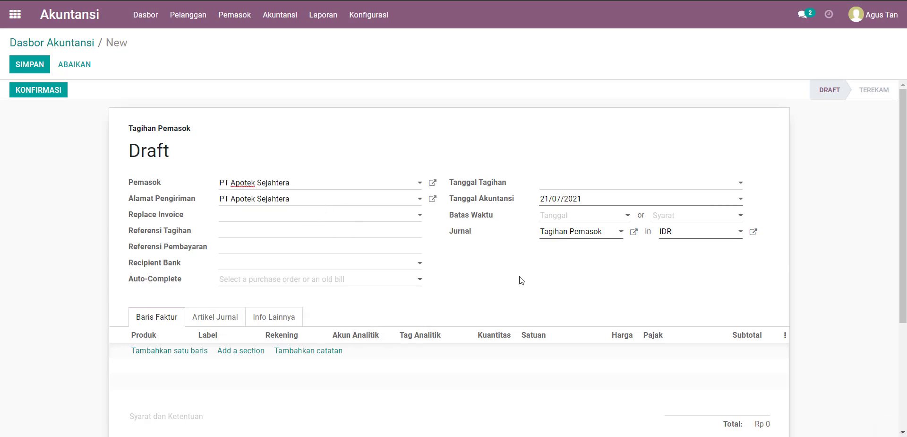
# Set the bill date to 21/07/2021 and the due date to 23/07/2021.
pyautogui.click(592, 186)
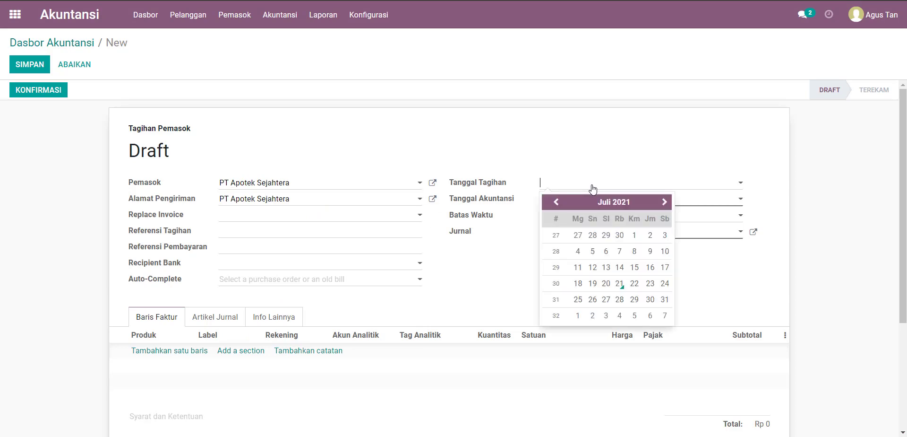
pyautogui.click(620, 286)
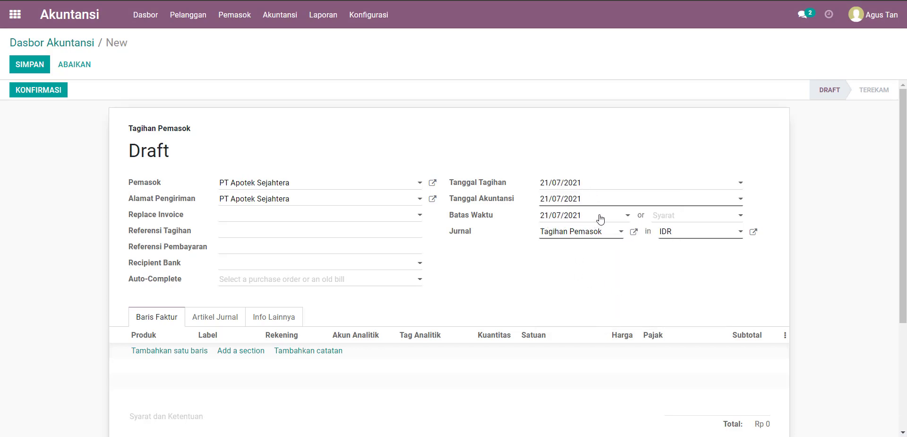
pyautogui.click(617, 218)
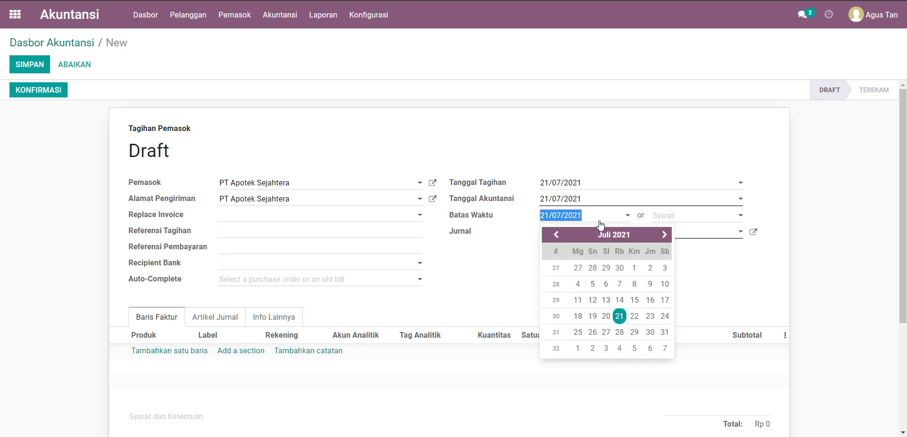
pyautogui.click(650, 316)
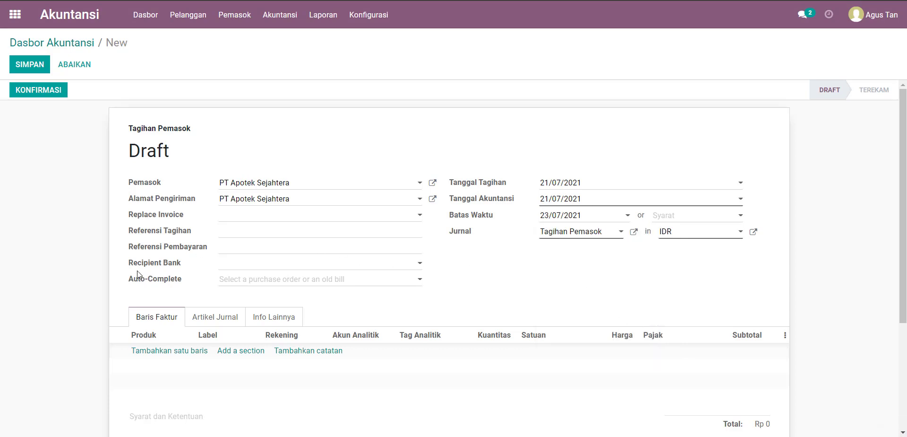
# Add an invoice line for the product ARBY CREAM with a quantity of 100.
pyautogui.scroll(-1, 265, 302)
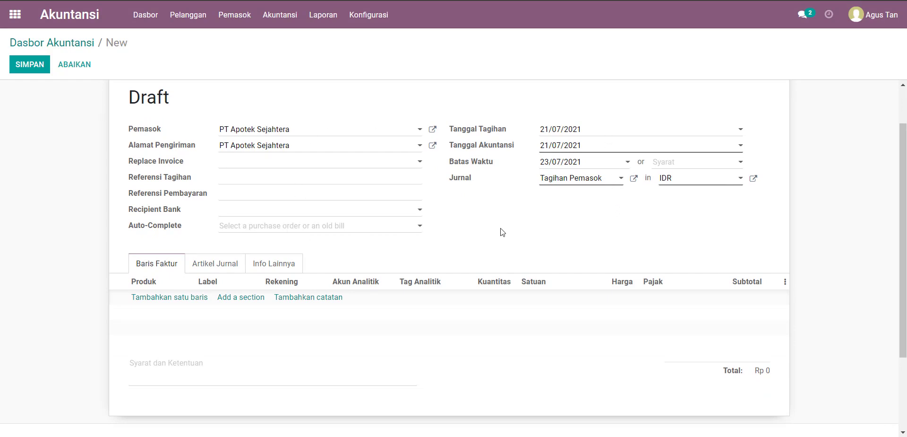
pyautogui.click(173, 302)
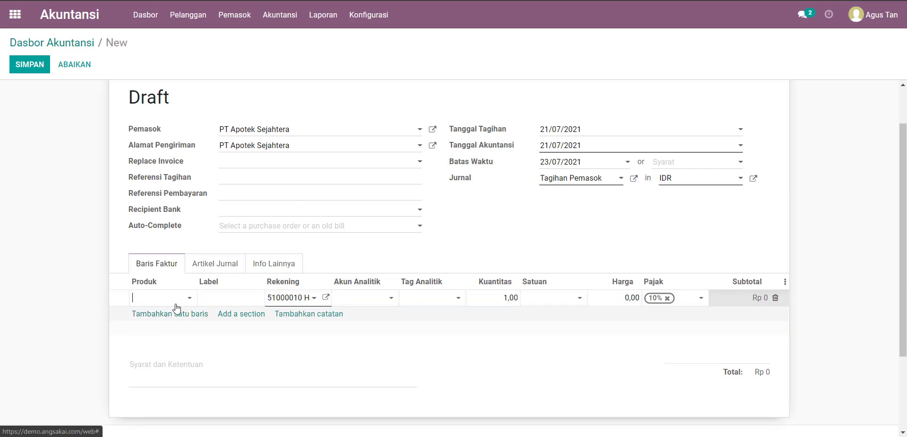
pyautogui.click(184, 298)
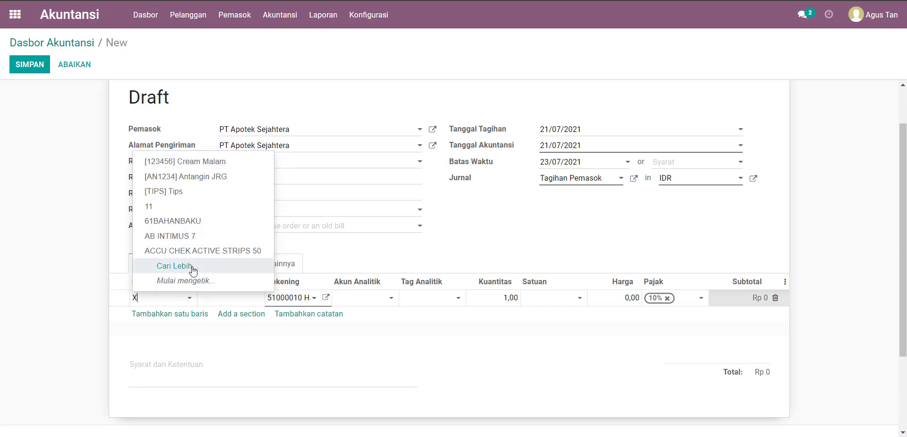
pyautogui.press('BackSpace')
pyautogui.write('Cream')
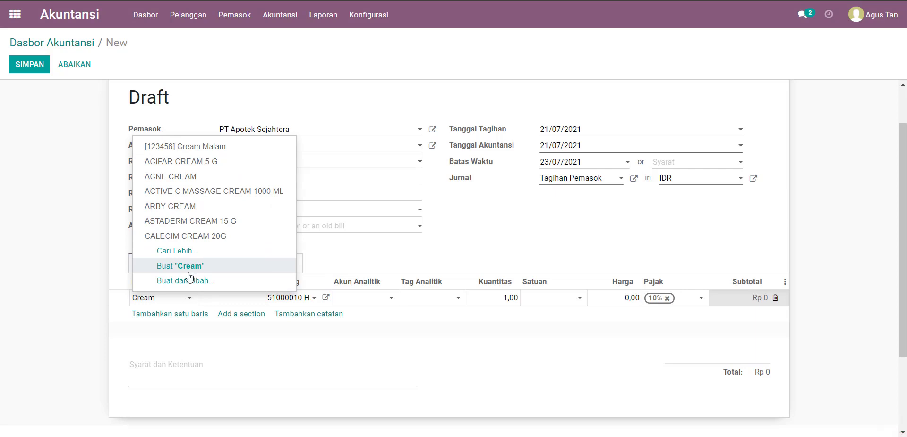
pyautogui.click(189, 207)
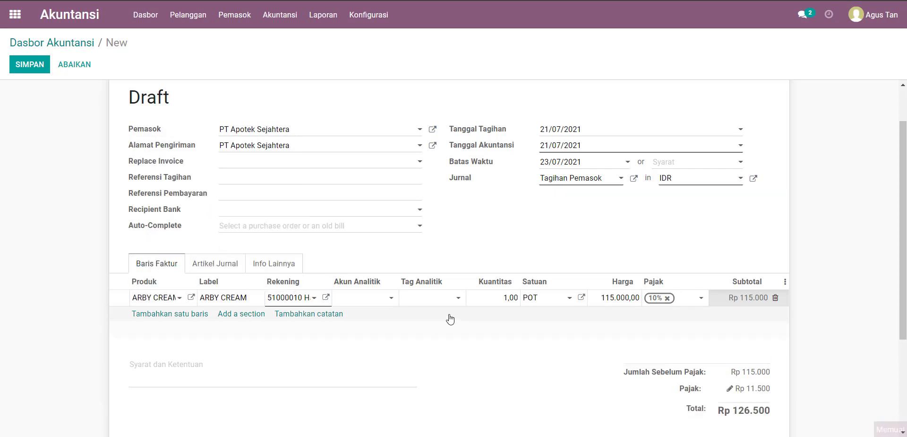
pyautogui.click(494, 300)
pyautogui.write('100')
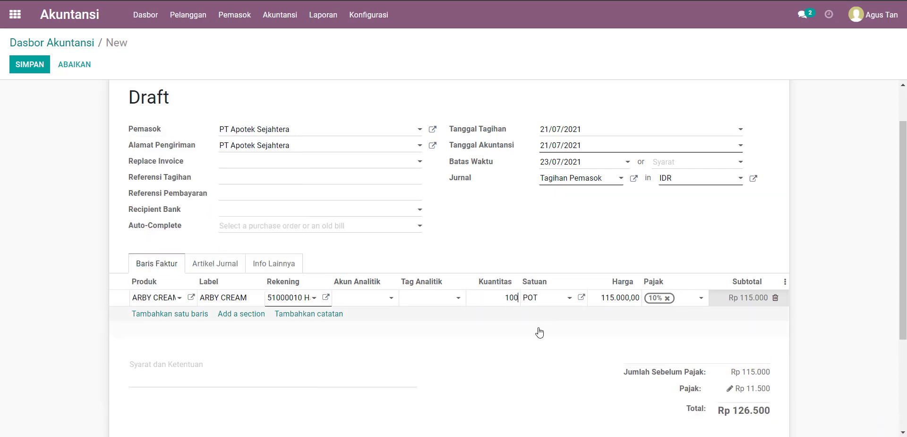
pyautogui.click(539, 331)
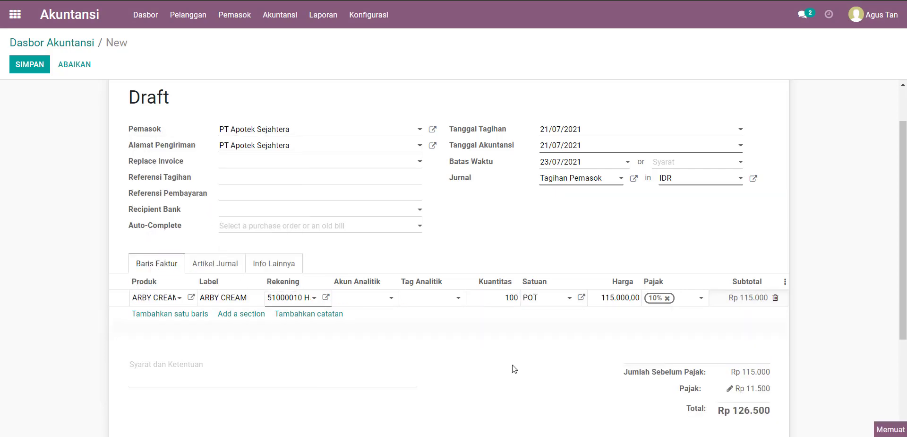
# Add a second invoice line for ALKOHOL 70% PIM 300 ML with a quantity of 100.
pyautogui.click(167, 315)
pyautogui.click(170, 314)
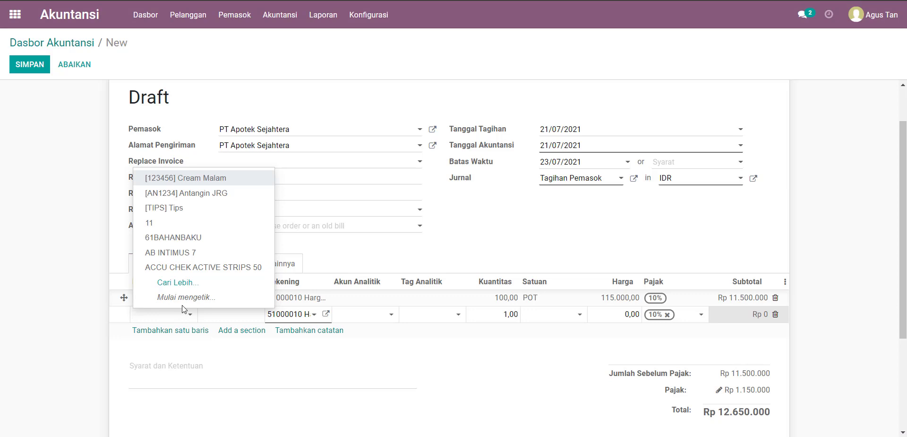
pyautogui.write('Alkohol')
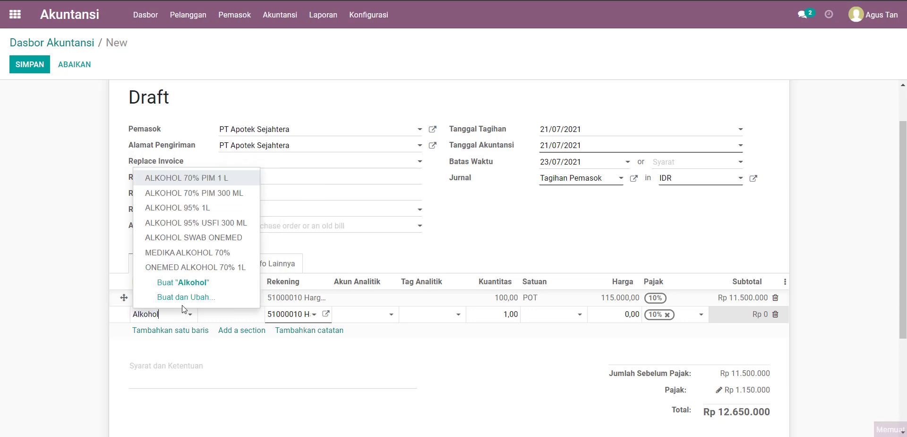
pyautogui.click(221, 193)
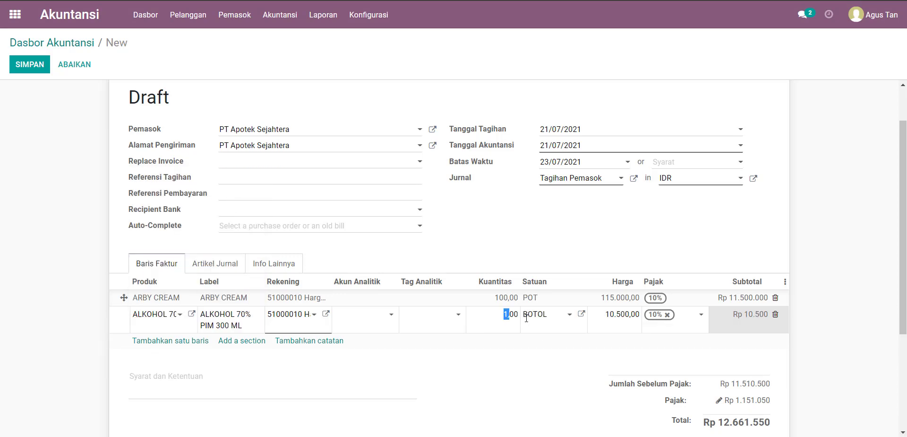
pyautogui.write('100')
pyautogui.click(817, 356)
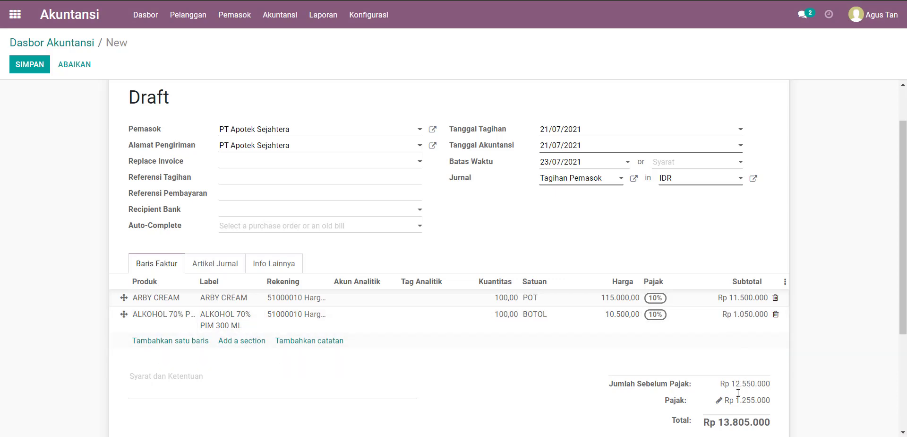
# Check the bill's totals and save the vendor bill as a draft.
pyautogui.scroll(-1, 739, 394)
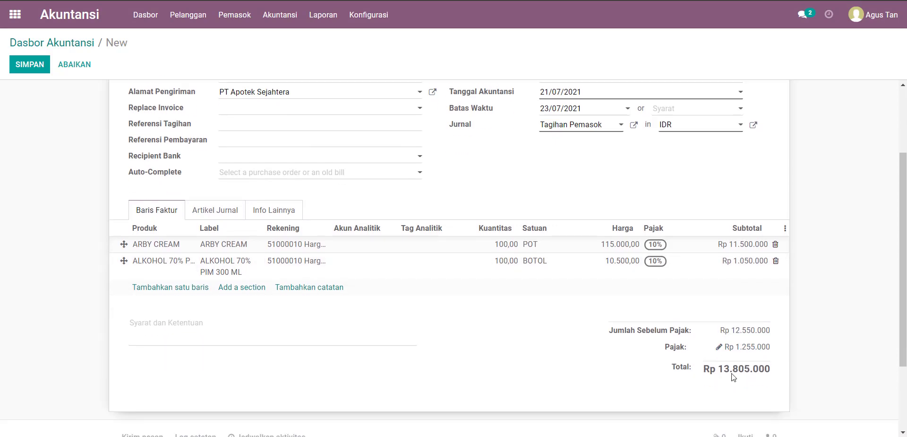
pyautogui.scroll(2, 780, 371)
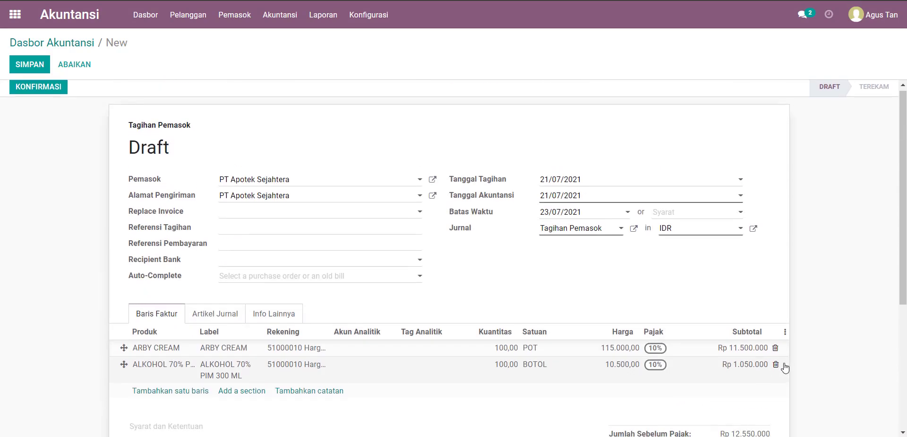
pyautogui.click(30, 66)
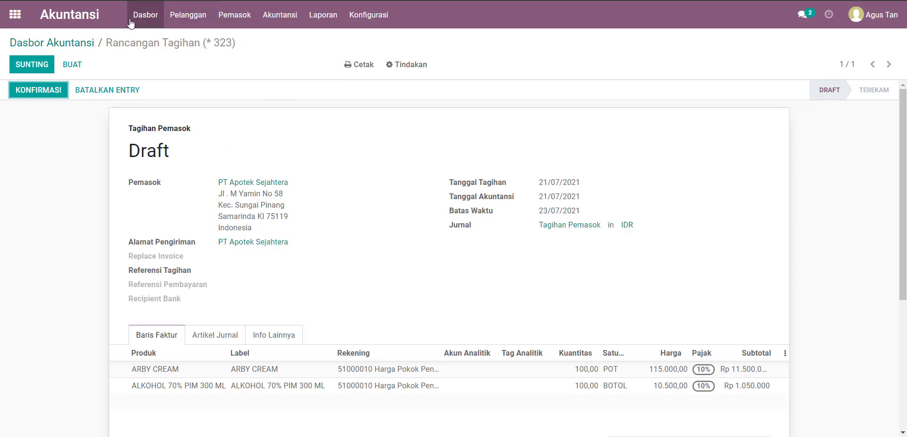
# Return to the accounting dashboard and open the PT Apotek Sejahtera draft from the vendor bills awaiting validation.
pyautogui.click(76, 42)
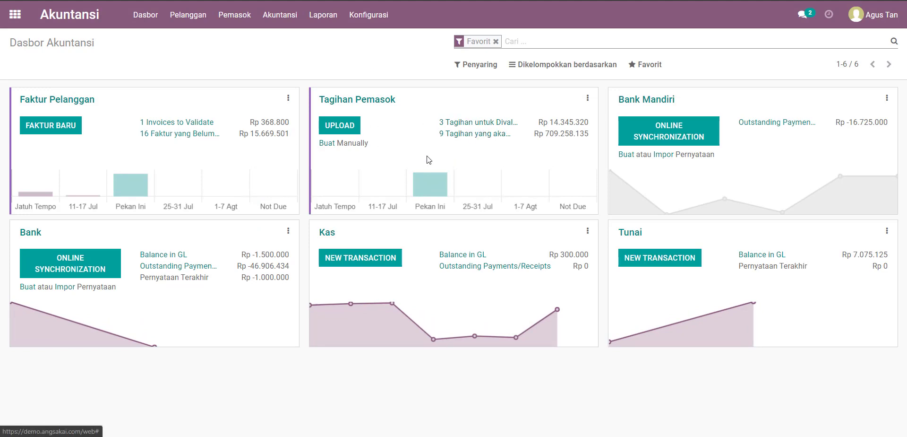
pyautogui.click(479, 123)
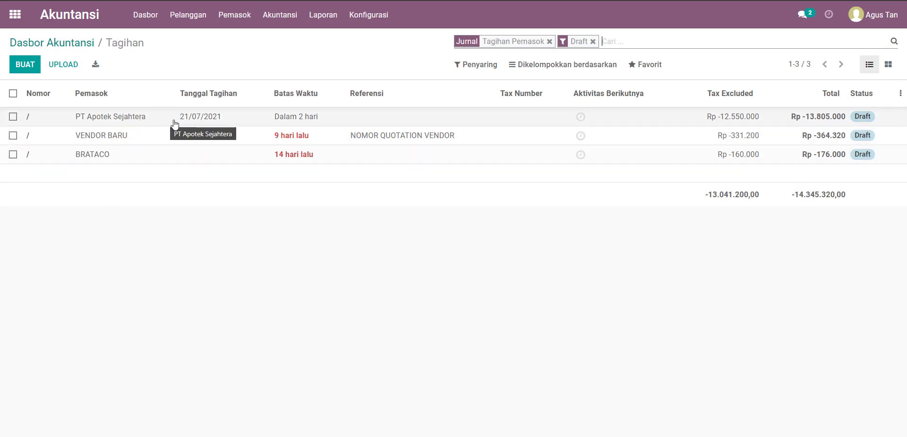
pyautogui.click(190, 119)
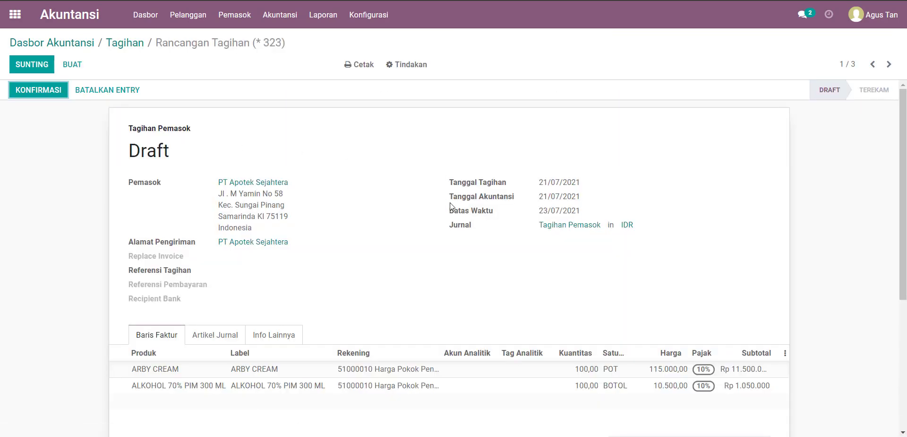
# Review the draft bill's details, lines and totals, and confirm the bill.
pyautogui.scroll(-2, 456, 207)
pyautogui.scroll(1, 462, 212)
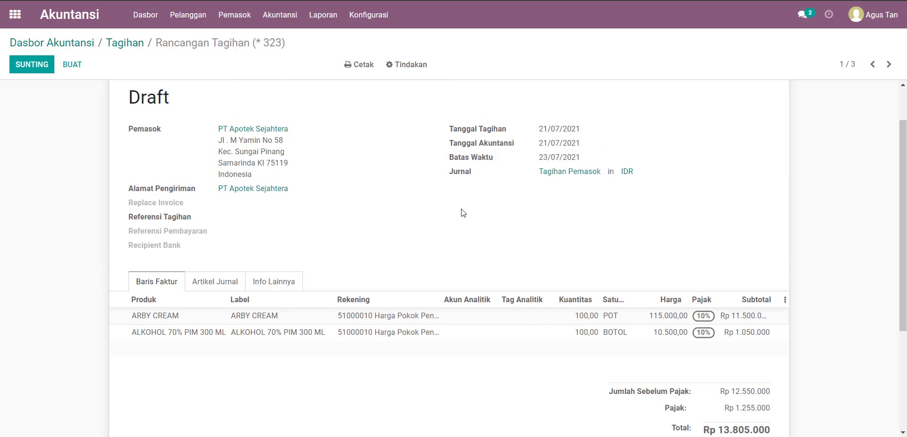
pyautogui.scroll(2, 457, 214)
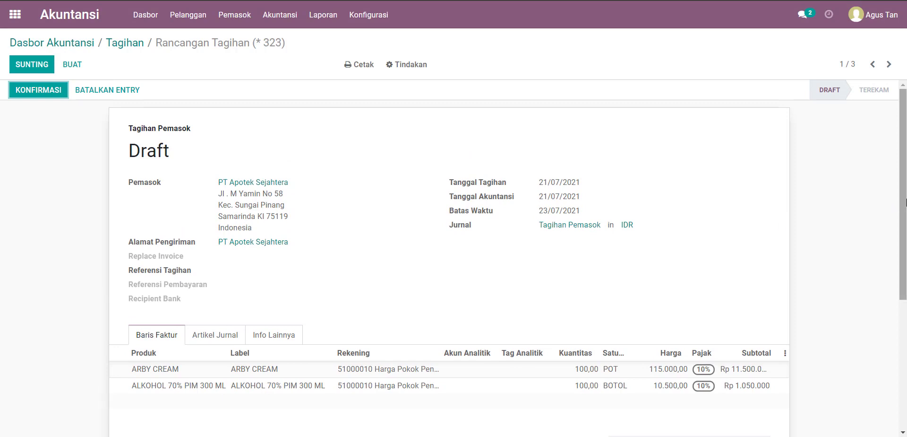
pyautogui.scroll(-1, 893, 208)
pyautogui.scroll(1, 893, 208)
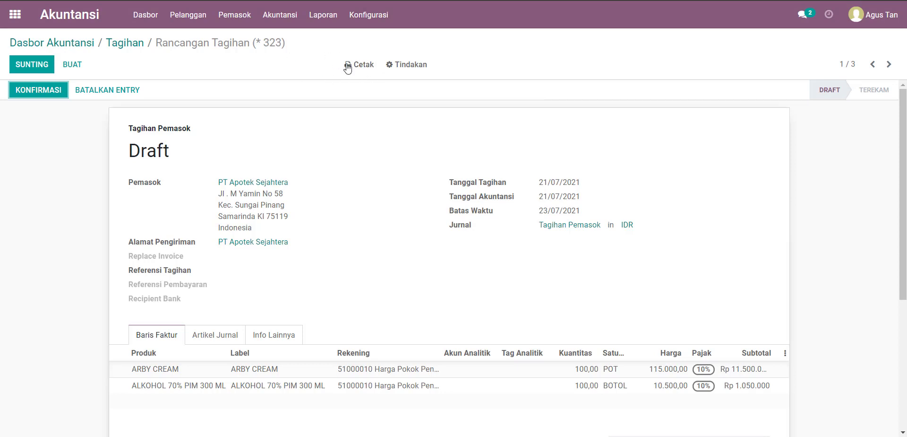
pyautogui.click(50, 95)
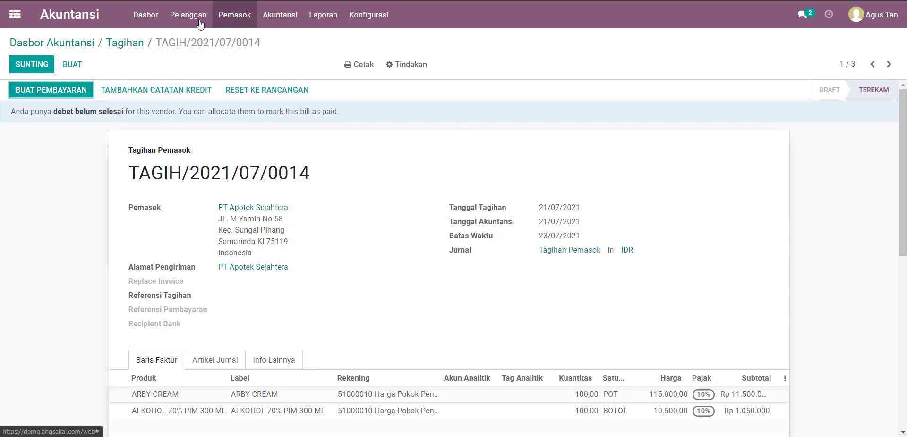
# From the dashboard's unpaid vendor bills, open the posted PT Apotek Sejahtera bill dated 21/07/2021 and review its lines and totals.
pyautogui.click(145, 14)
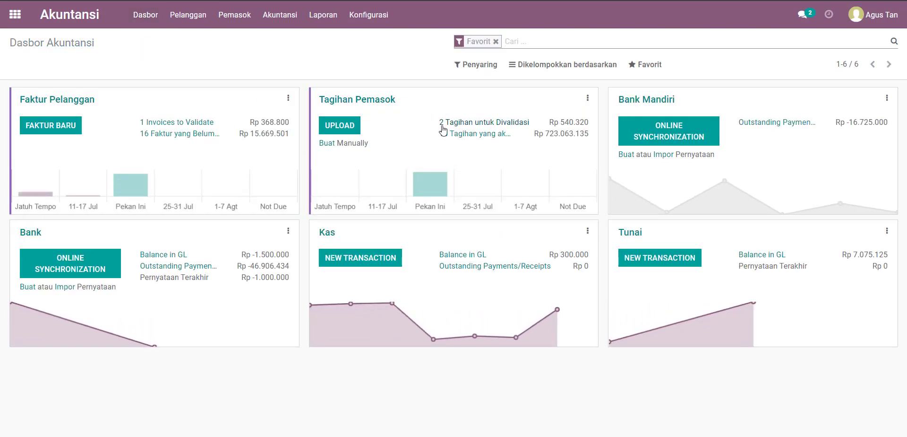
pyautogui.click(471, 136)
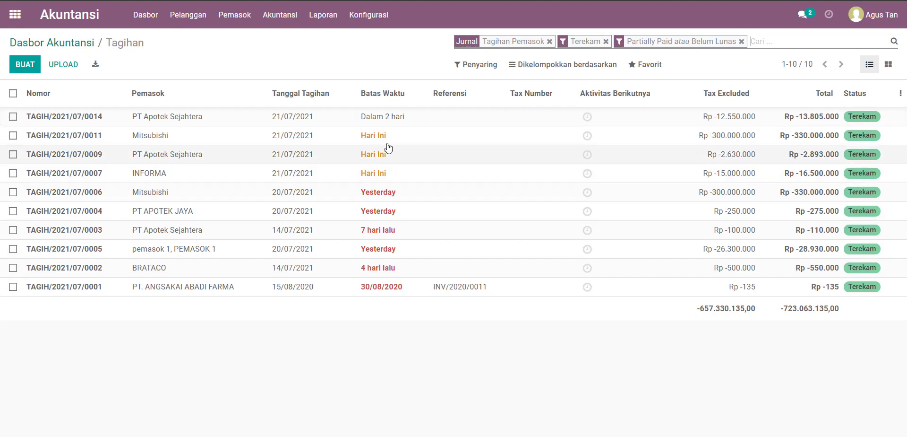
pyautogui.click(197, 122)
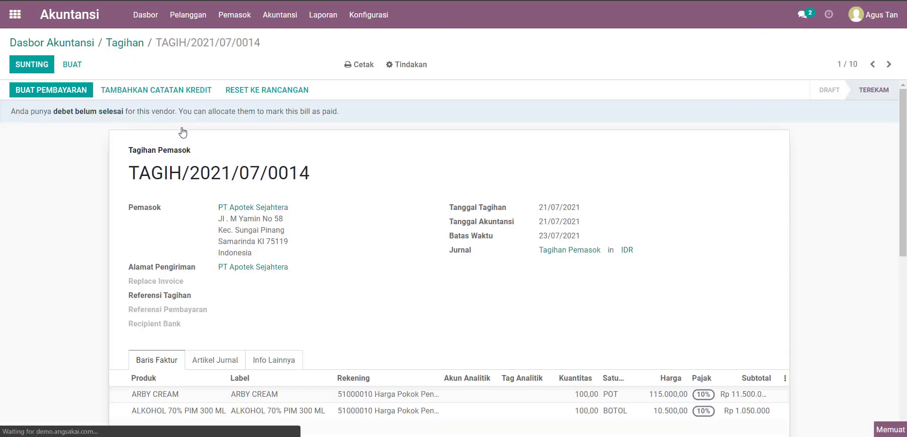
pyautogui.scroll(-2, 463, 252)
pyautogui.scroll(-3, 438, 274)
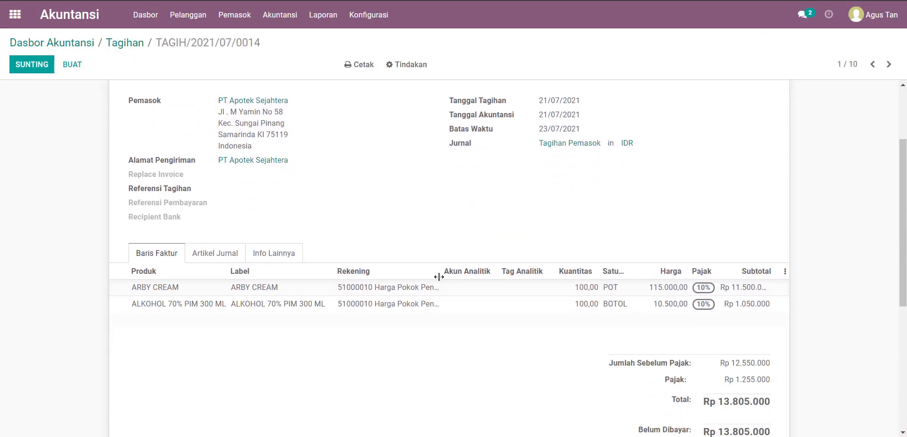
pyautogui.scroll(3, 367, 318)
pyautogui.scroll(2, 365, 321)
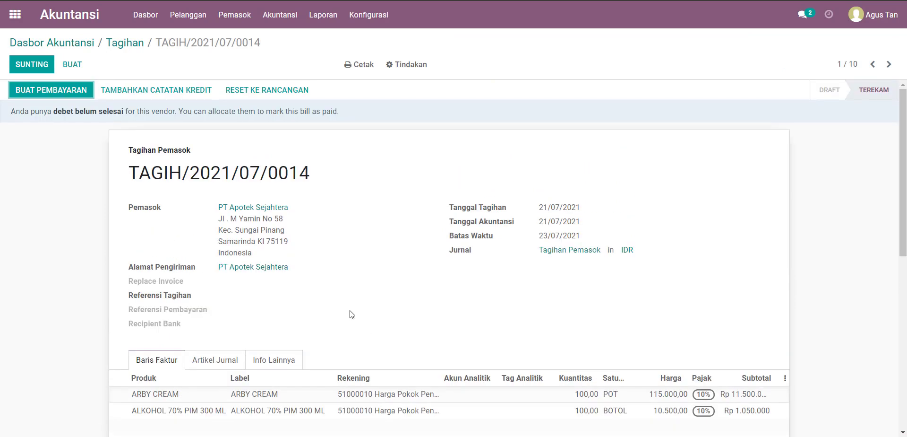
# Create a Rp 10.000.000 payment through the Bank journal, with "- Down Payment" appended to the memo and the remaining difference kept open.
pyautogui.click(36, 90)
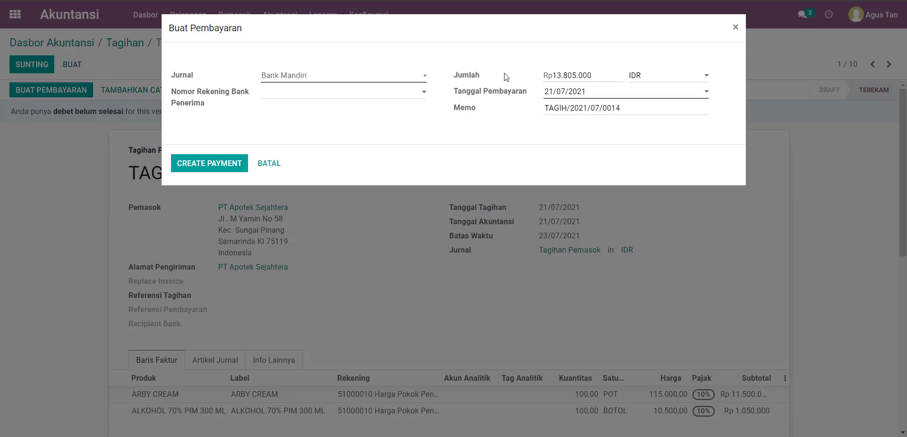
pyautogui.click(385, 78)
pyautogui.click(338, 99)
pyautogui.moveTo(611, 74); pyautogui.dragTo(544, 79)
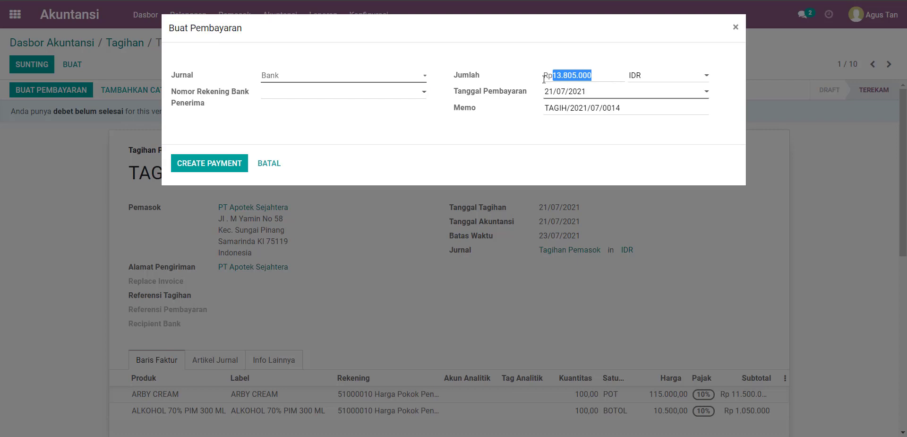
pyautogui.write('10000000')
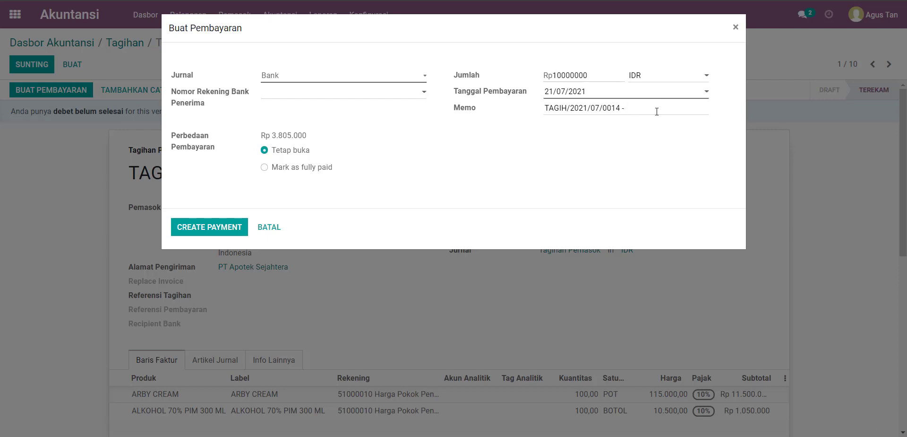
pyautogui.write('Down Payment')
pyautogui.click(283, 152)
pyautogui.click(196, 229)
# Review the bill's payment status, recorded payment and outstanding amount.
pyautogui.scroll(-2, 681, 240)
pyautogui.scroll(-2, 680, 240)
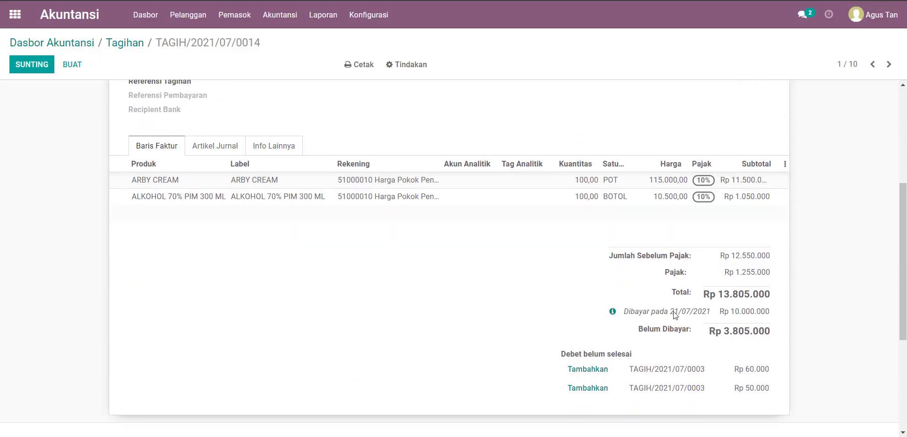
pyautogui.scroll(4, 756, 180)
pyautogui.scroll(-4, 768, 133)
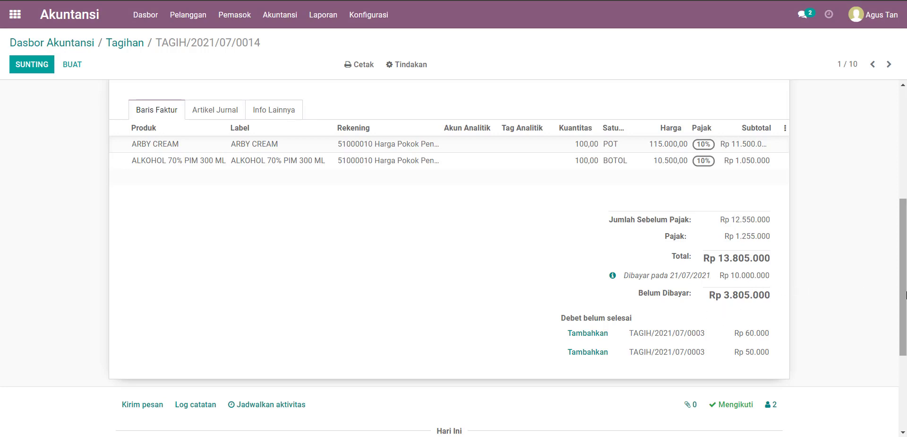
pyautogui.moveTo(906, 291); pyautogui.dragTo(906, 172)
pyautogui.scroll(-2, 522, 338)
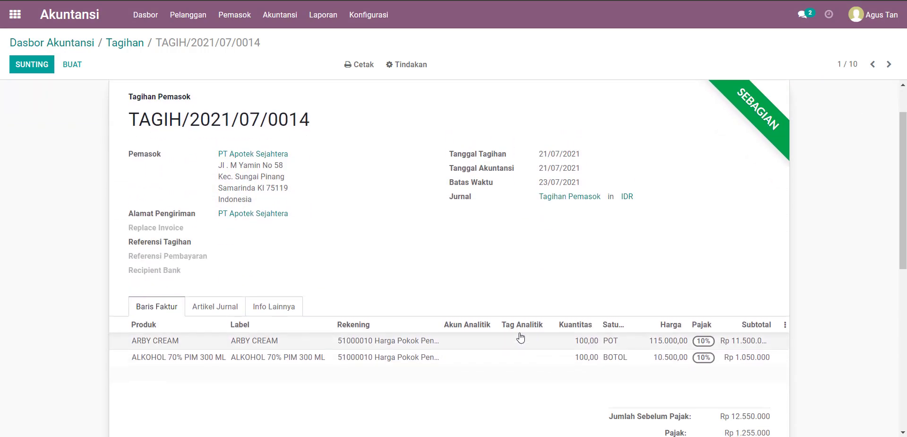
pyautogui.scroll(2, 523, 338)
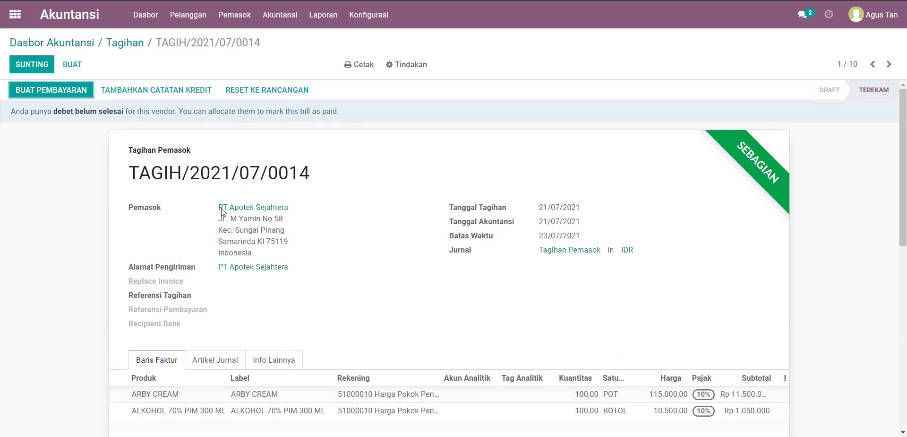
pyautogui.click(57, 91)
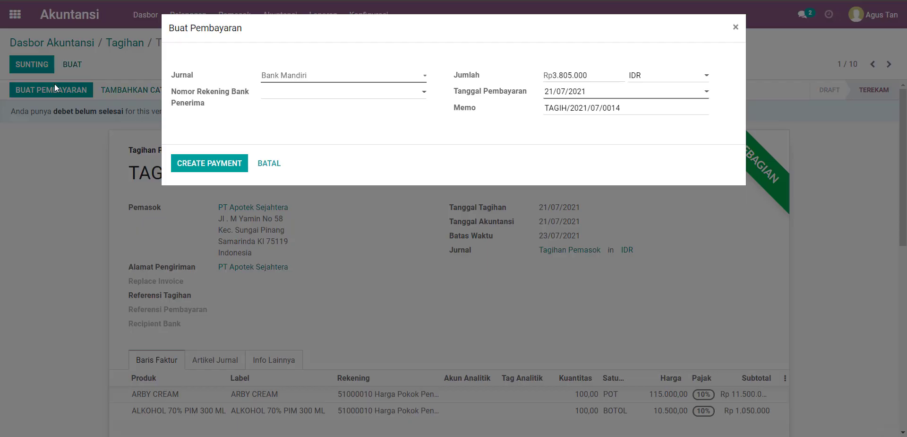
pyautogui.click(388, 84)
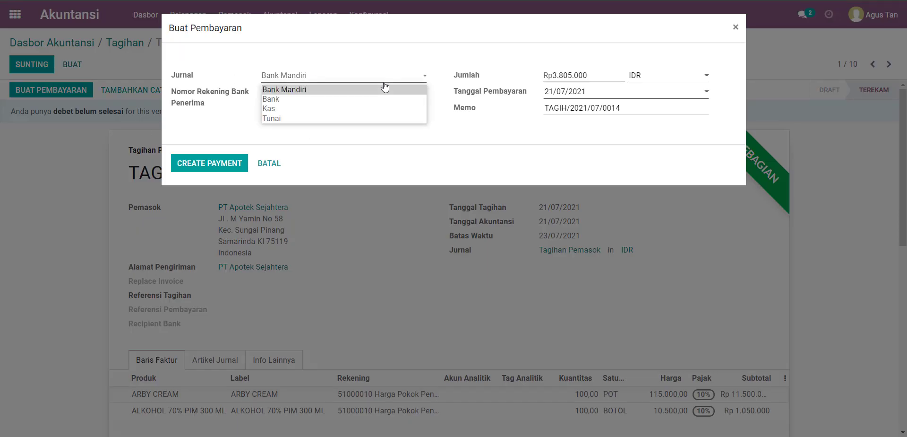
pyautogui.click(356, 97)
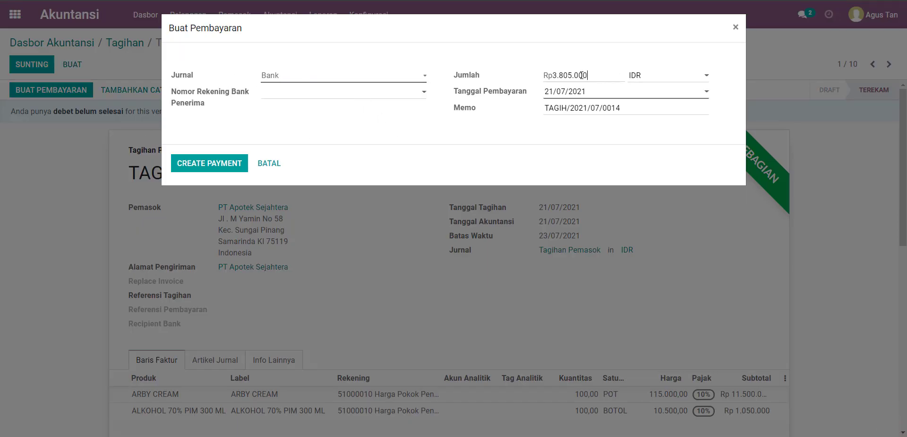
pyautogui.moveTo(582, 75); pyautogui.dragTo(554, 76)
pyautogui.click(547, 135)
pyautogui.moveTo(589, 75); pyautogui.dragTo(561, 75)
# Find and open the Calculator app.
pyautogui.press('super')
pyautogui.write('calcu')
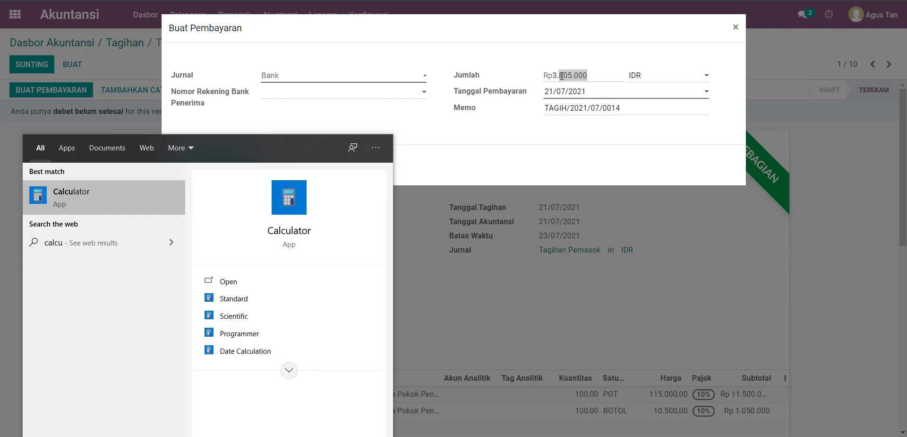
pyautogui.write('lator')
pyautogui.press('Return')
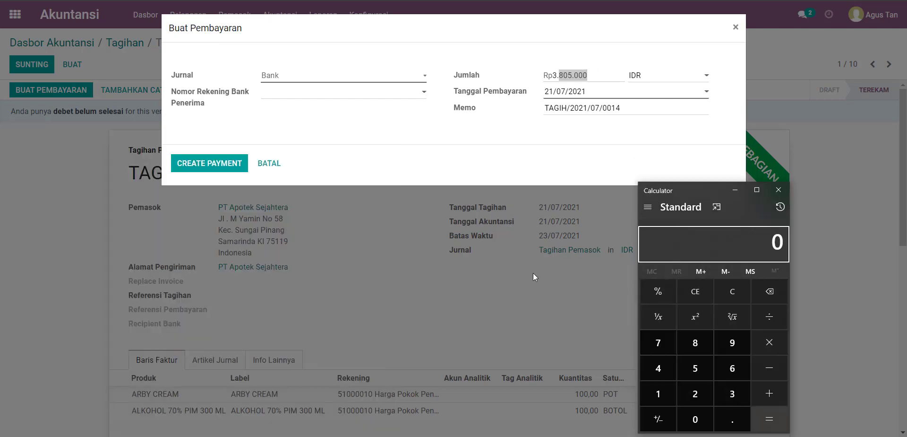
# Close the payment form without creating a payment and check the bill's amount before tax.
pyautogui.click(591, 279)
pyautogui.click(735, 28)
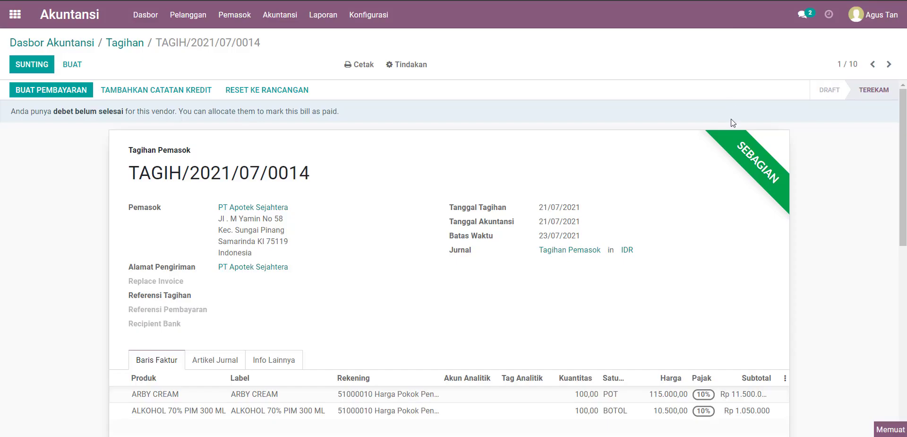
pyautogui.scroll(-3, 738, 312)
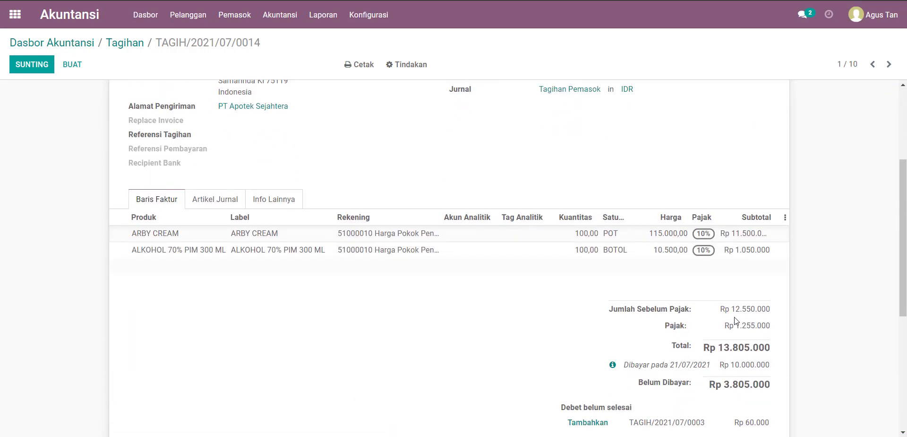
pyautogui.moveTo(733, 309); pyautogui.dragTo(765, 309)
pyautogui.scroll(1, 739, 318)
pyautogui.scroll(2, 739, 318)
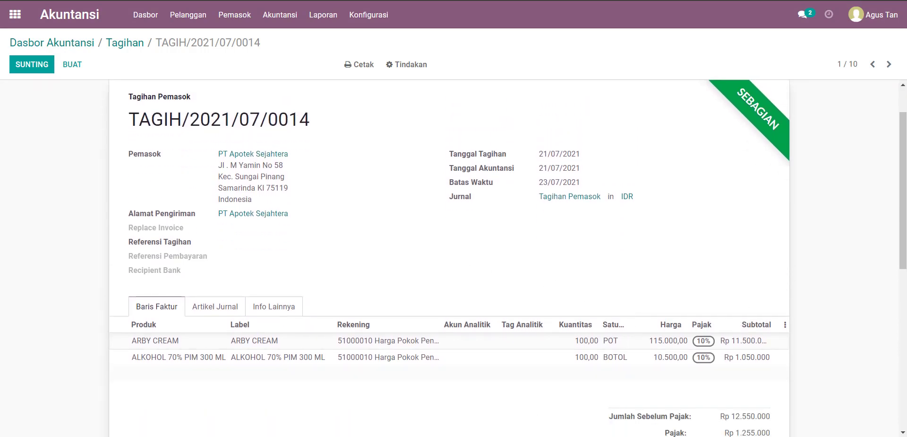
# Switch to Calculator and compute 2% of 12550.
pyautogui.click(522, 394)
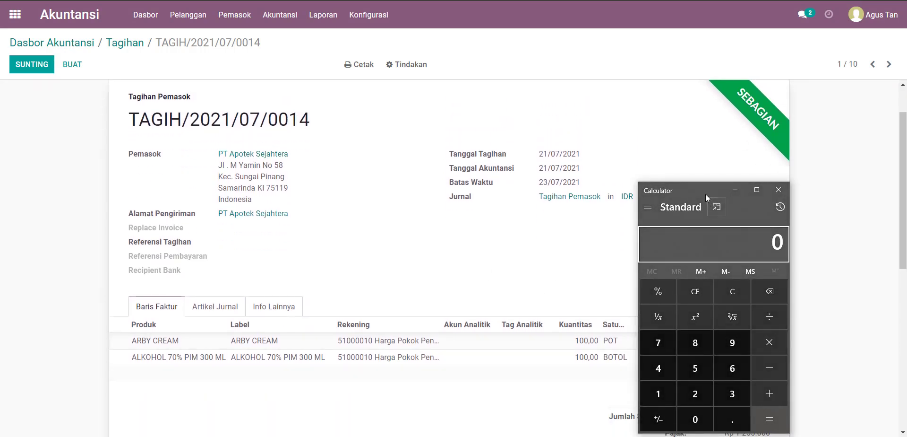
pyautogui.moveTo(693, 169); pyautogui.dragTo(406, 121)
pyautogui.write('12')
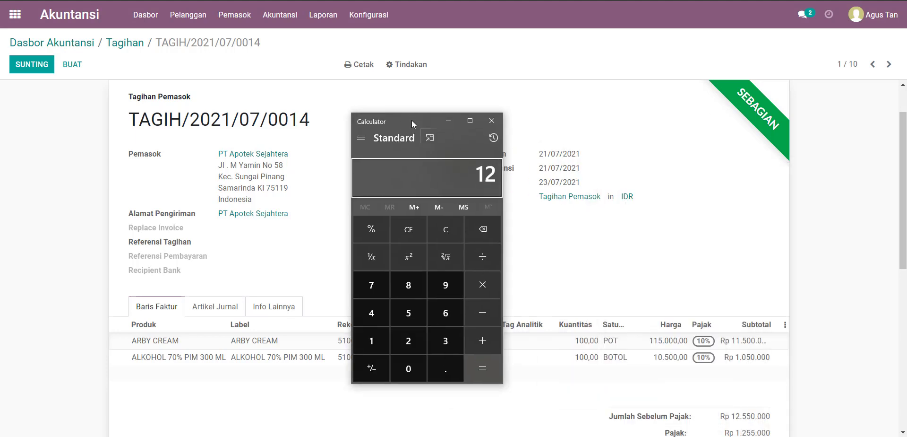
pyautogui.write('550*2%')
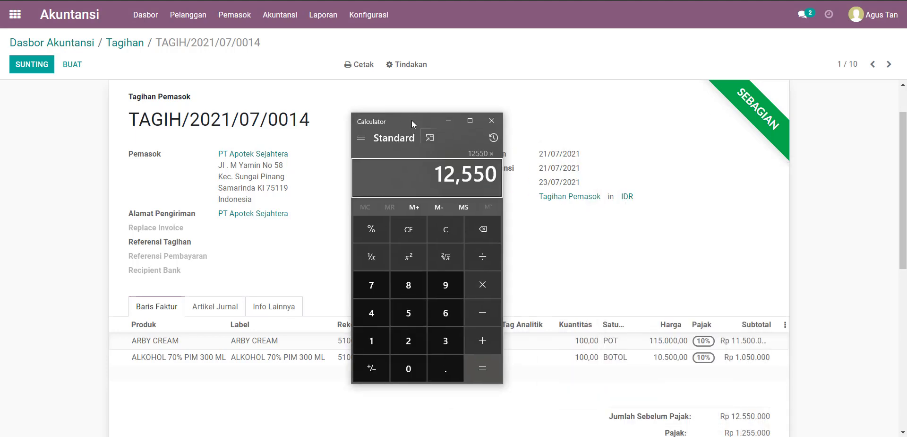
pyautogui.press('Return')
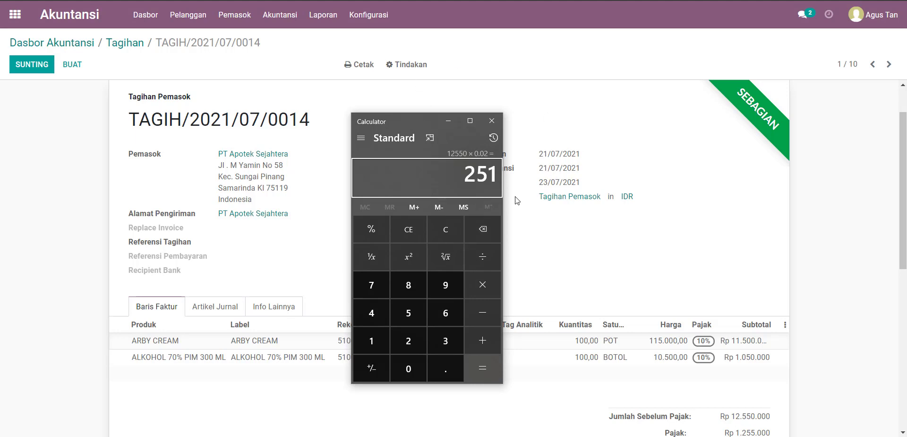
# Return to the vendor bill and start registering another payment.
pyautogui.click(559, 250)
pyautogui.scroll(2, 562, 244)
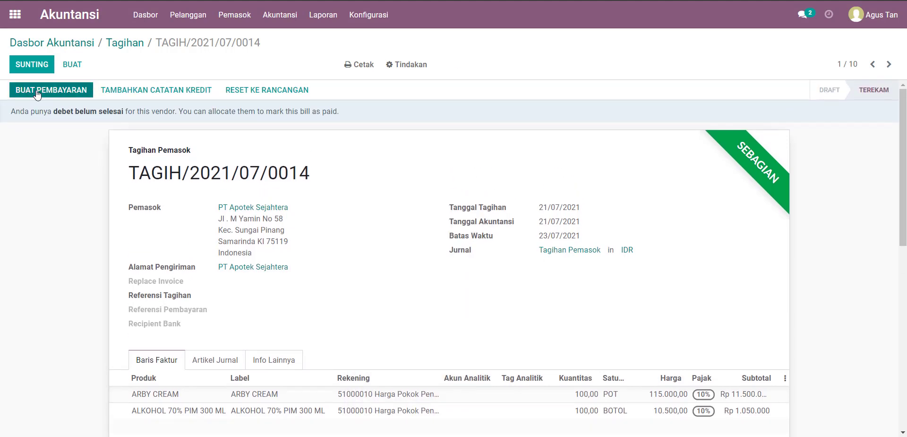
pyautogui.scroll(-2, 144, 169)
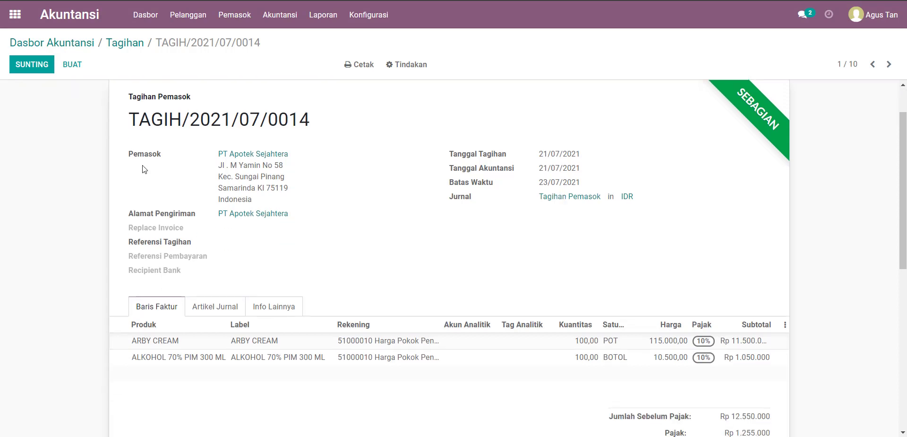
pyautogui.scroll(2, 144, 169)
pyautogui.click(68, 92)
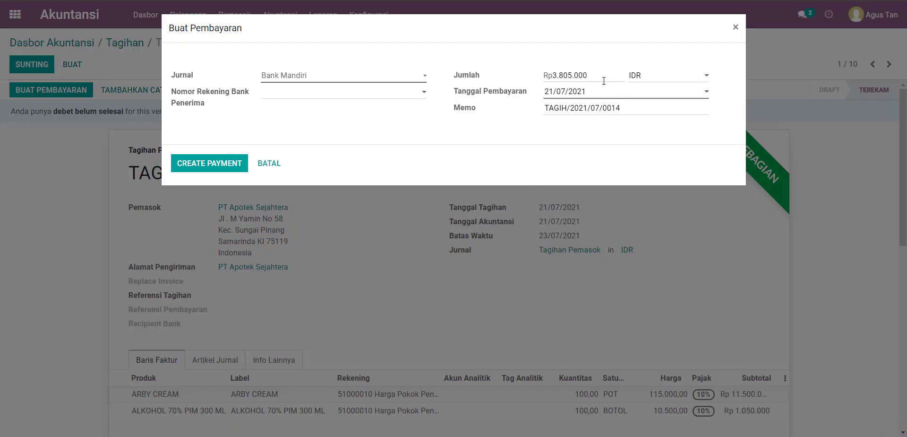
# Switch to Calculator and subtract 251 from 3805.
pyautogui.hotkey('alt', 'Tab')
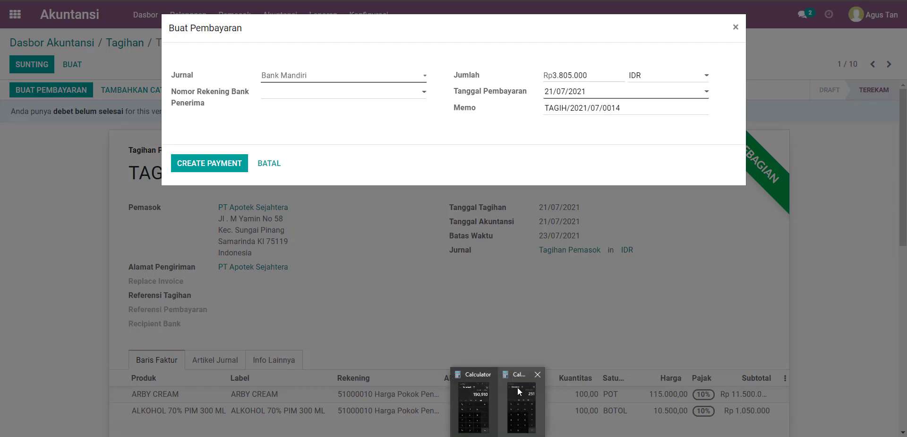
pyautogui.write('30')
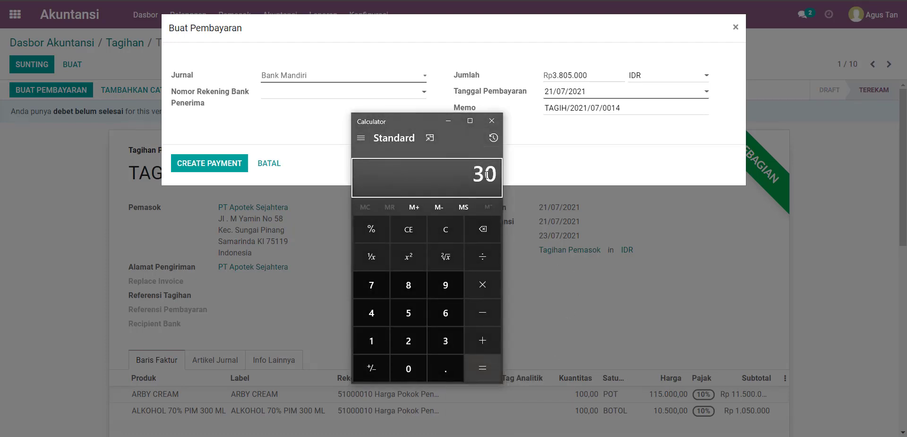
pyautogui.press('BackSpace')
pyautogui.write('805-25')
pyautogui.write('01')
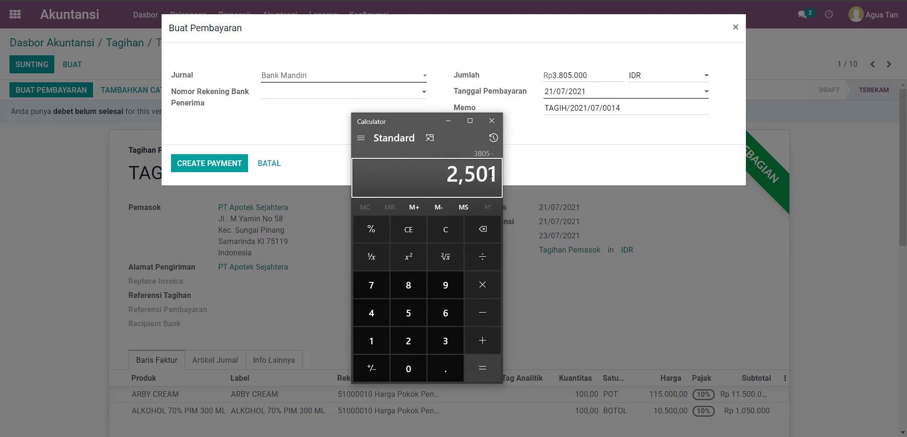
pyautogui.press('BackSpace')
pyautogui.press('BackSpace')
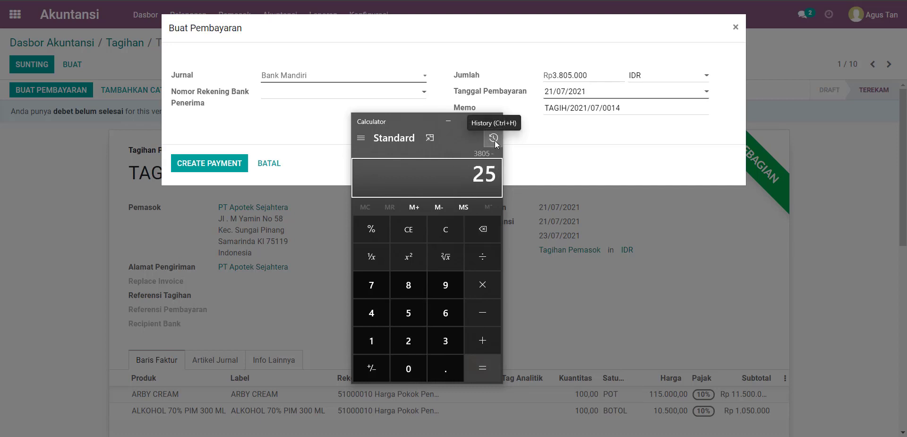
pyautogui.write('1')
pyautogui.click(495, 141)
pyautogui.click(495, 141)
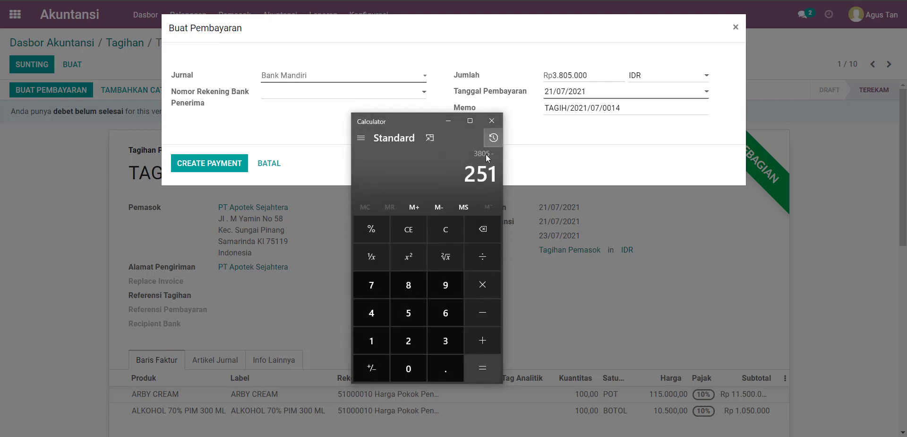
pyautogui.click(492, 373)
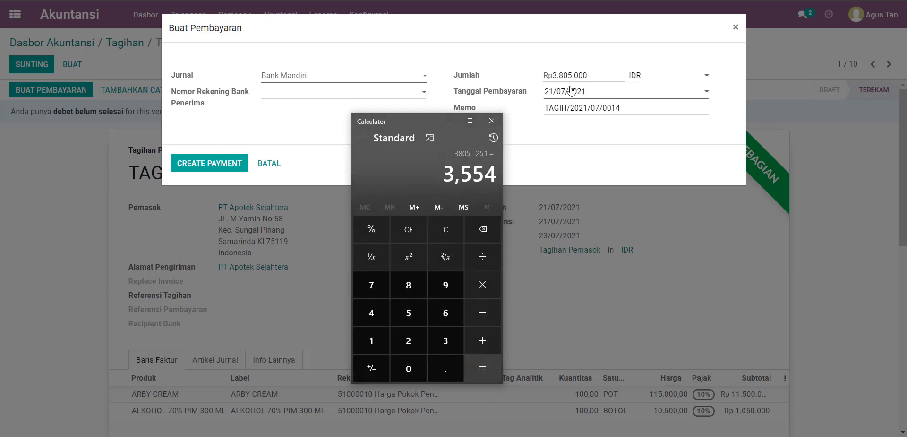
# Set the payment amount to Rp 3.554.000 and check the payment difference.
pyautogui.doubleClick(558, 79)
pyautogui.write('3.554000')
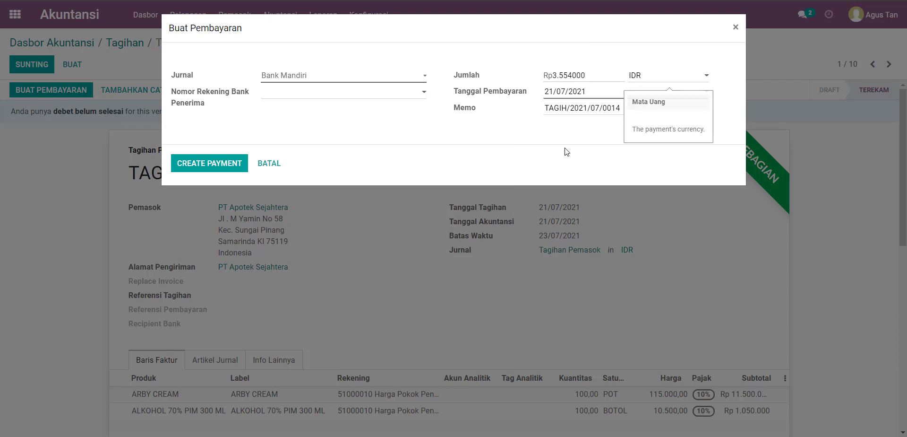
pyautogui.moveTo(567, 152); pyautogui.dragTo(263, 191)
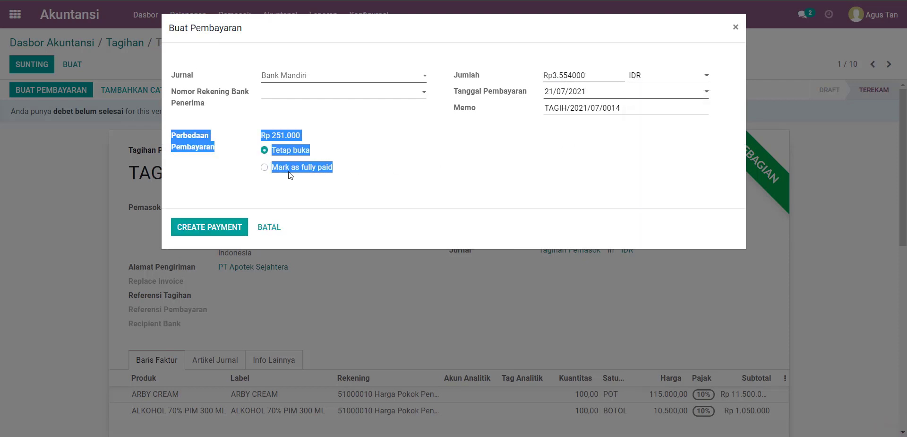
pyautogui.click(286, 133)
pyautogui.moveTo(271, 137)
pyautogui.mouseDown()
pyautogui.moveTo(283, 137)
pyautogui.moveTo(262, 143)
pyautogui.mouseUp()
pyautogui.click(307, 138)
pyautogui.click(262, 143)
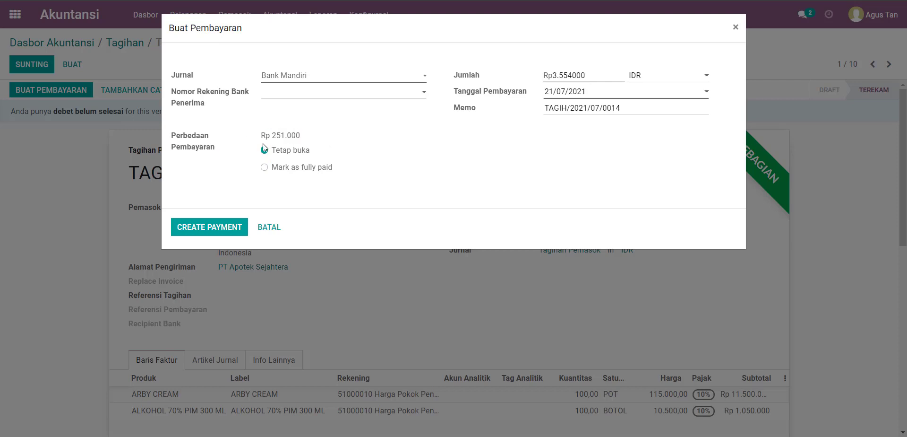
# Mark the bill as fully paid and record the difference in account 11510020 Pajak Dibayar Dimuka PPH 23.
pyautogui.click(264, 167)
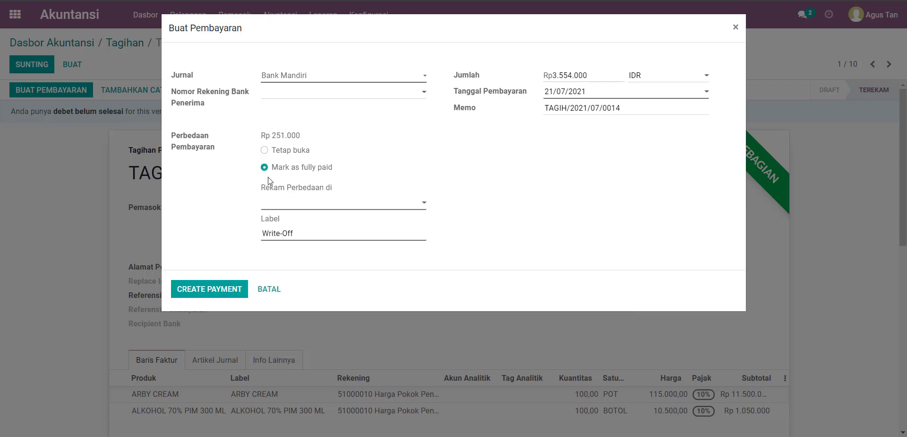
pyautogui.click(309, 204)
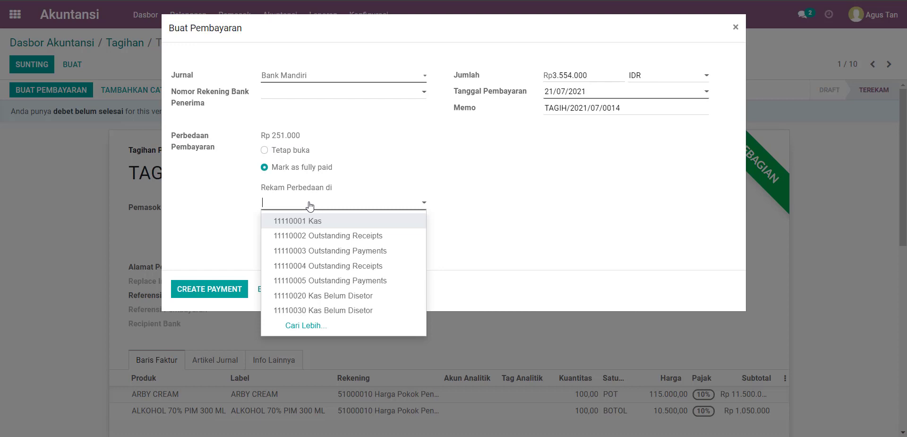
pyautogui.write('Pajak')
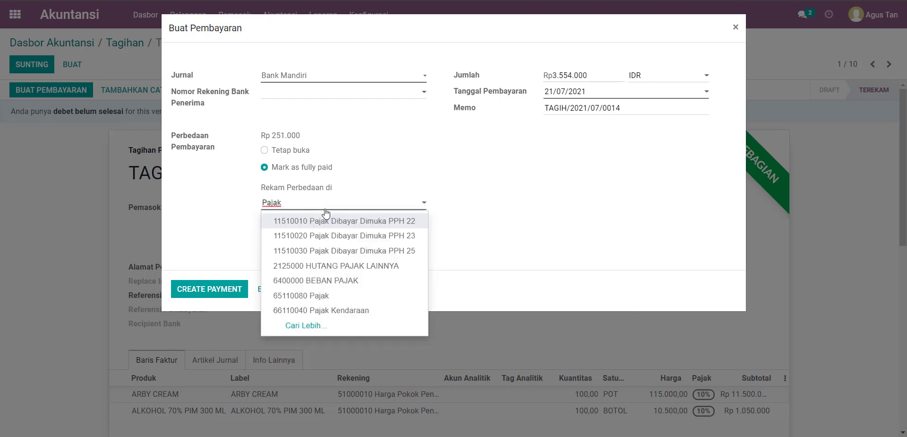
pyautogui.click(399, 235)
# Label the payment difference "Pajak PPh 2%" and append "- Pelunasan" to the payment memo.
pyautogui.moveTo(348, 233); pyautogui.dragTo(191, 234)
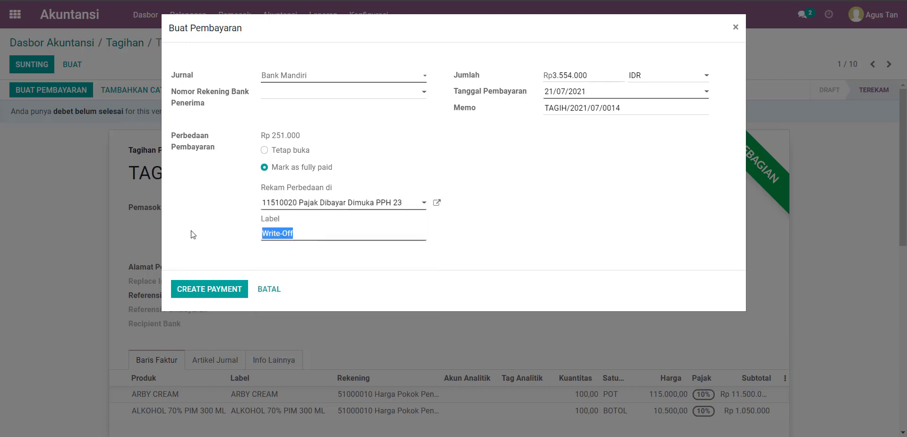
pyautogui.press('BackSpace')
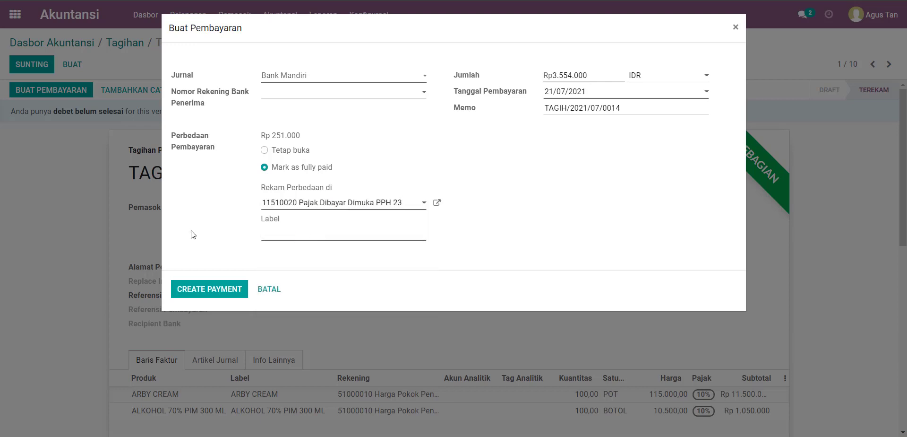
pyautogui.write('Pajak PPh 2%')
pyautogui.click(647, 108)
pyautogui.write('- Pelunasan')
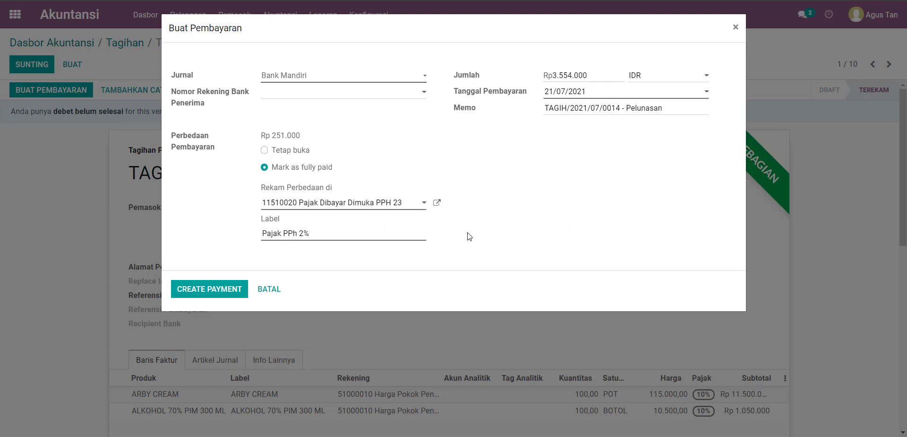
# Change the payment difference account to 425911 PEMBULATAN.
pyautogui.click(390, 204)
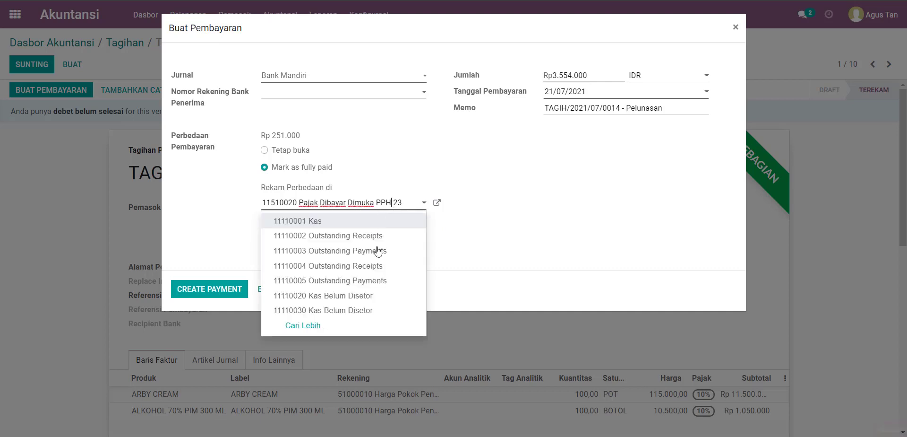
pyautogui.write('pembulatan')
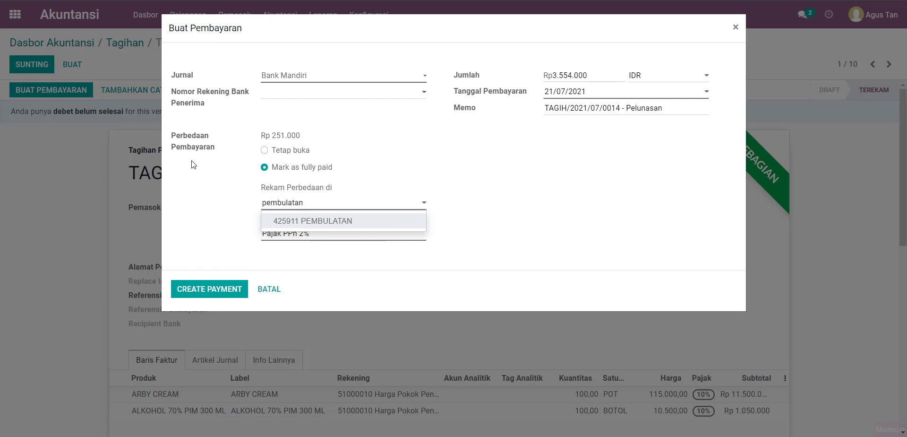
pyautogui.click(334, 223)
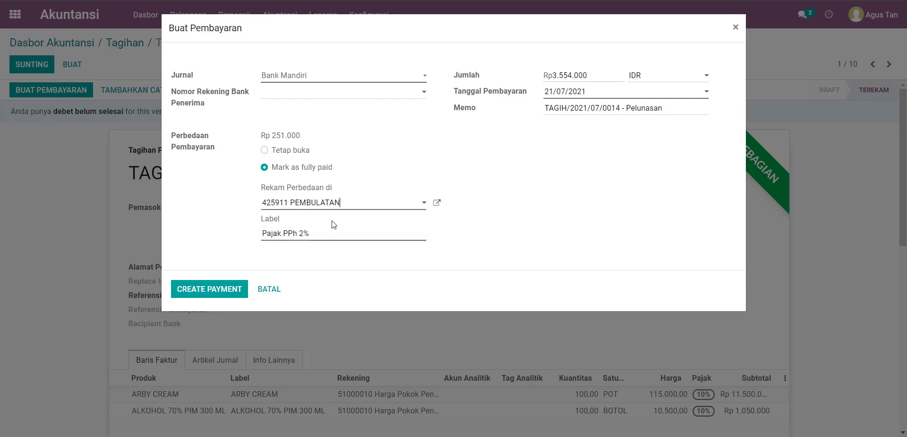
# Set the payment difference account back to 11510020 Pajak Dibayar Dimuka PPH 23 and create the payment.
pyautogui.click(352, 205)
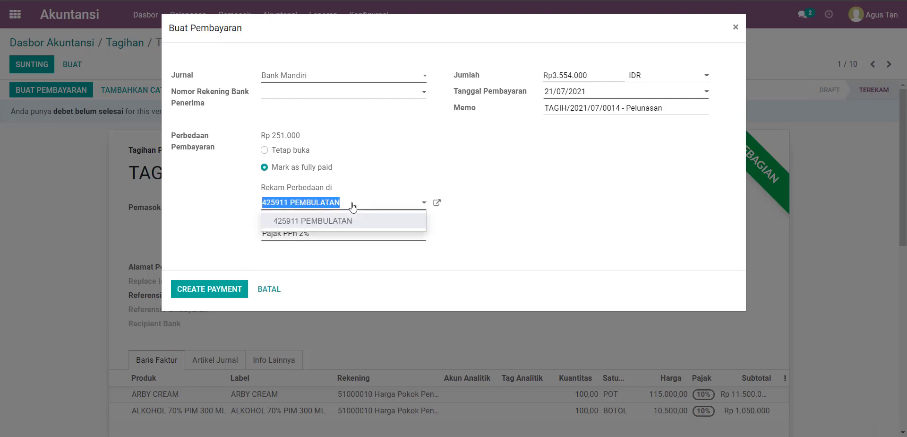
pyautogui.press('BackSpace')
pyautogui.write('Pajak')
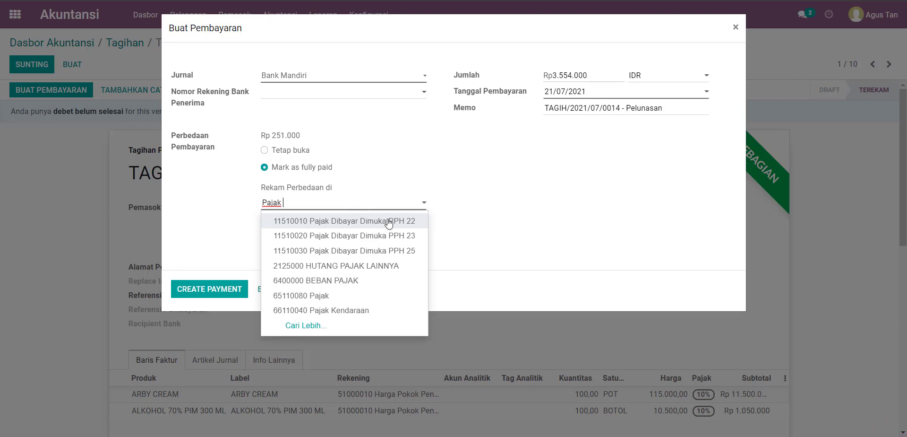
pyautogui.click(409, 242)
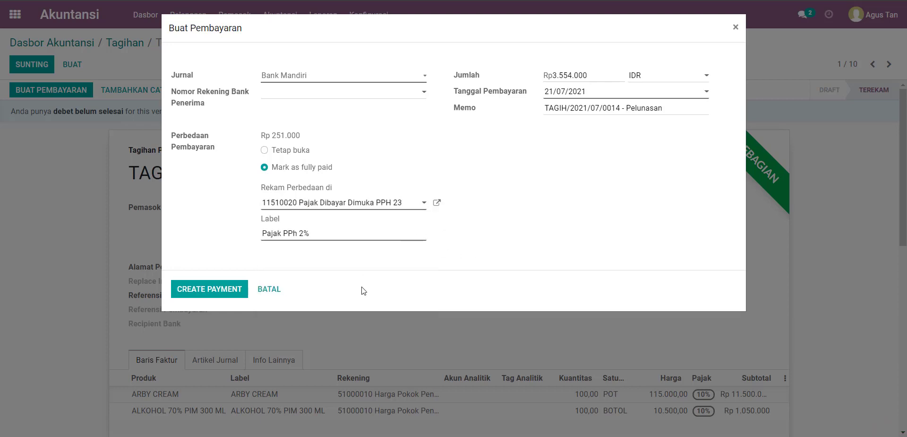
pyautogui.click(203, 290)
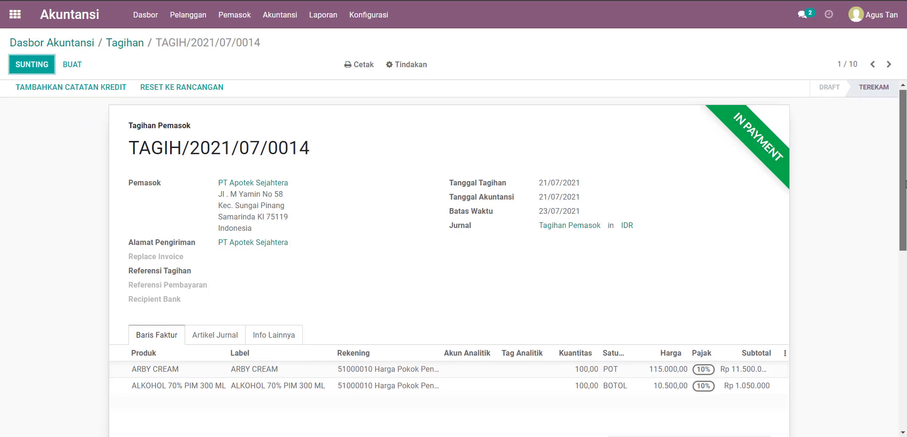
# Examine the bill's total, recorded payments and outstanding balance.
pyautogui.moveTo(901, 182); pyautogui.dragTo(885, 273)
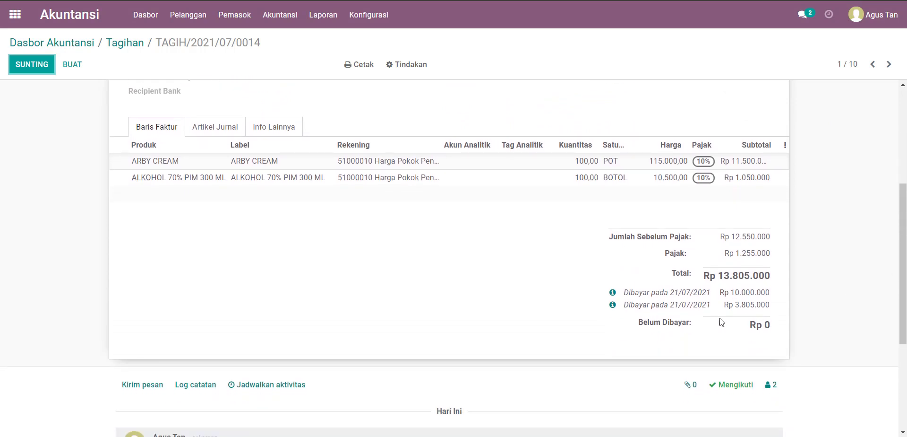
pyautogui.scroll(1, 753, 343)
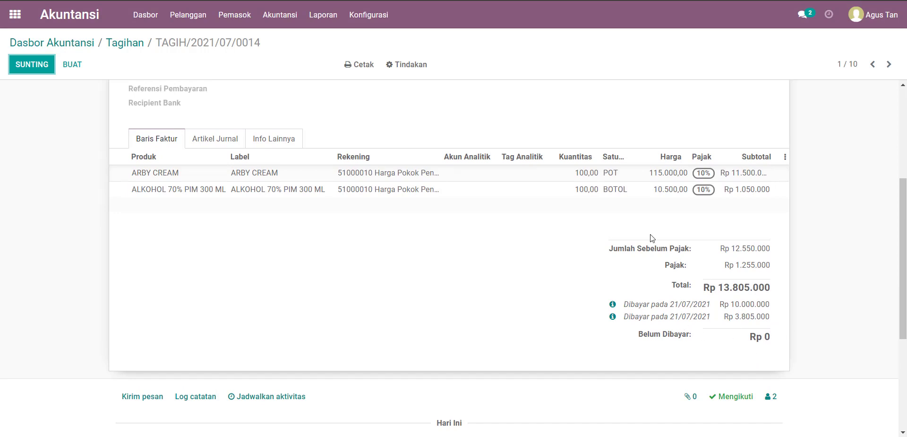
pyautogui.doubleClick(723, 287)
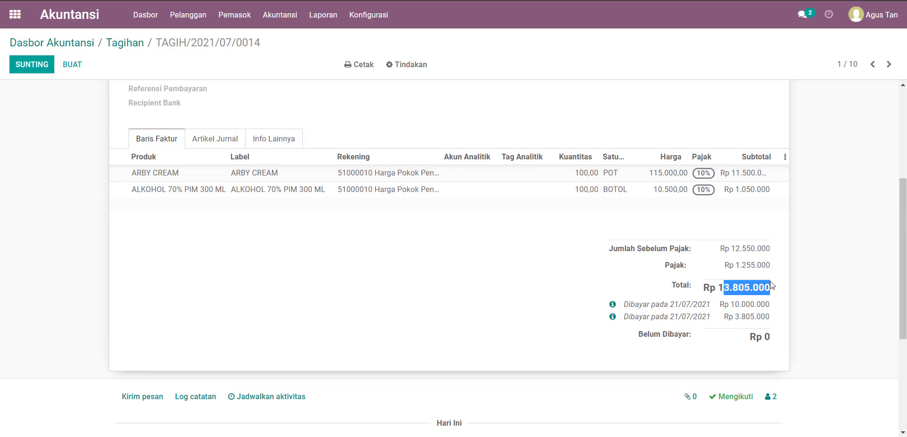
pyautogui.click(723, 287)
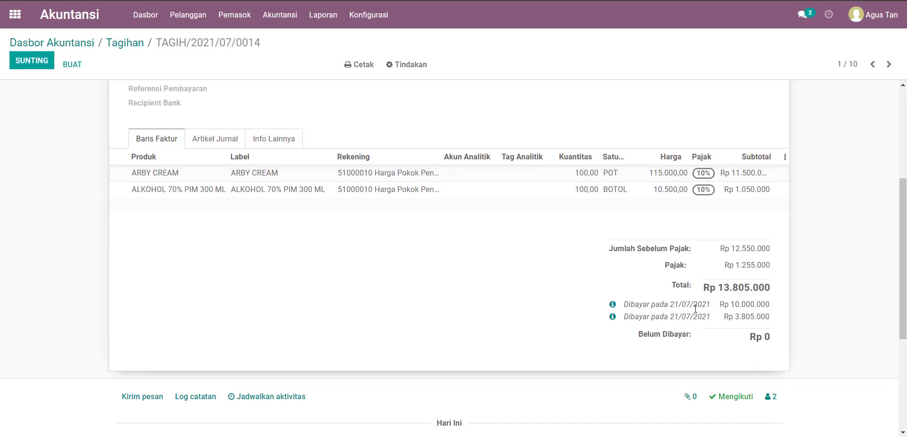
pyautogui.doubleClick(748, 316)
pyautogui.click(759, 316)
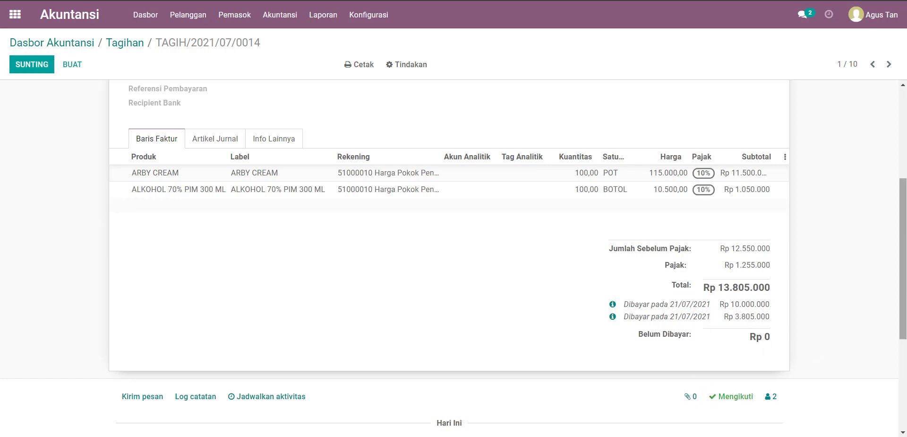
# Leave the vendor bill and return to the accounting dashboard.
pyautogui.scroll(2, 905, 208)
pyautogui.scroll(3, 906, 208)
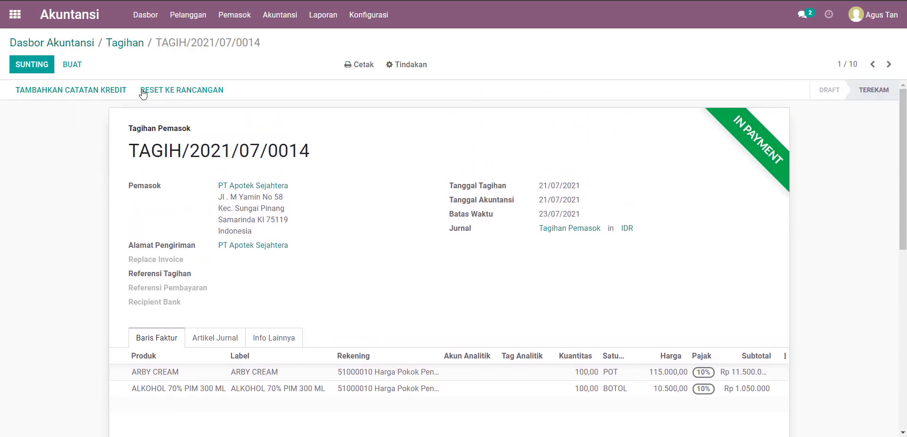
pyautogui.click(55, 46)
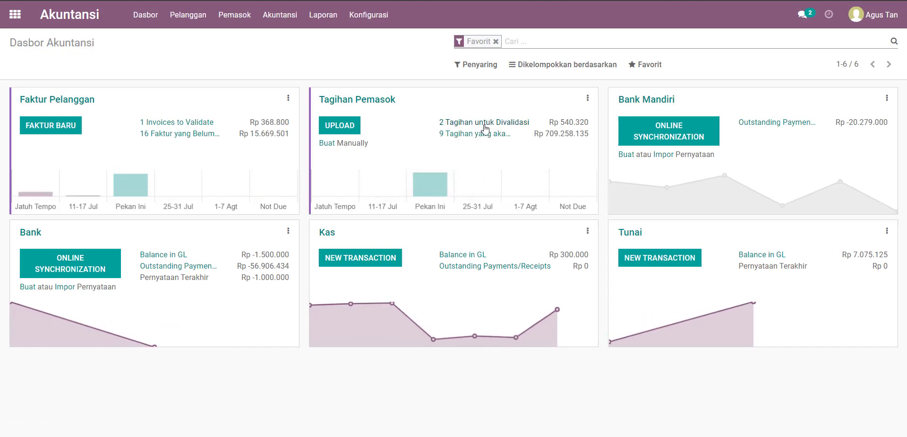
pyautogui.moveTo(412, 198)
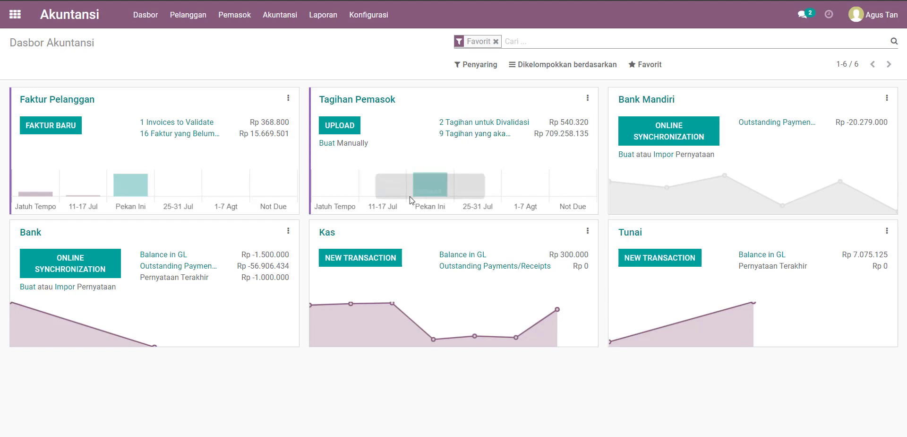